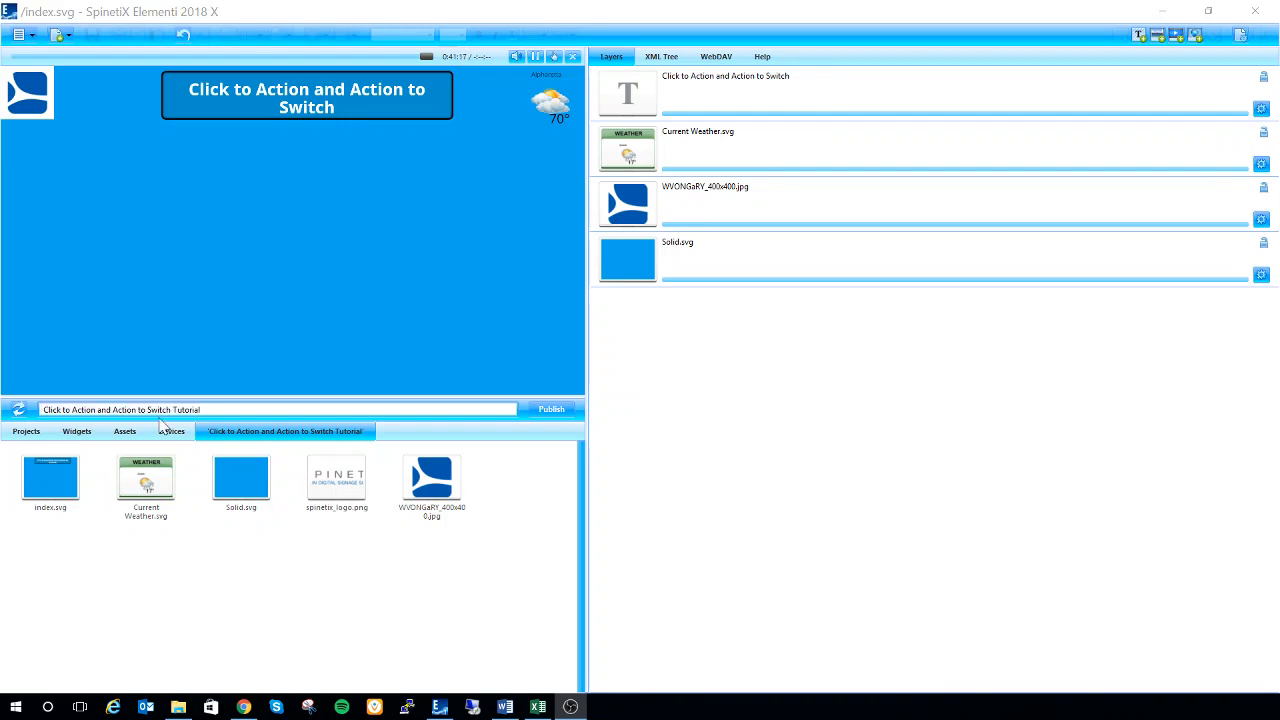
Add the Click to Action and Action to Switch widgets from the Interactivity widget folder as layers of the index document
left_click(73, 437)
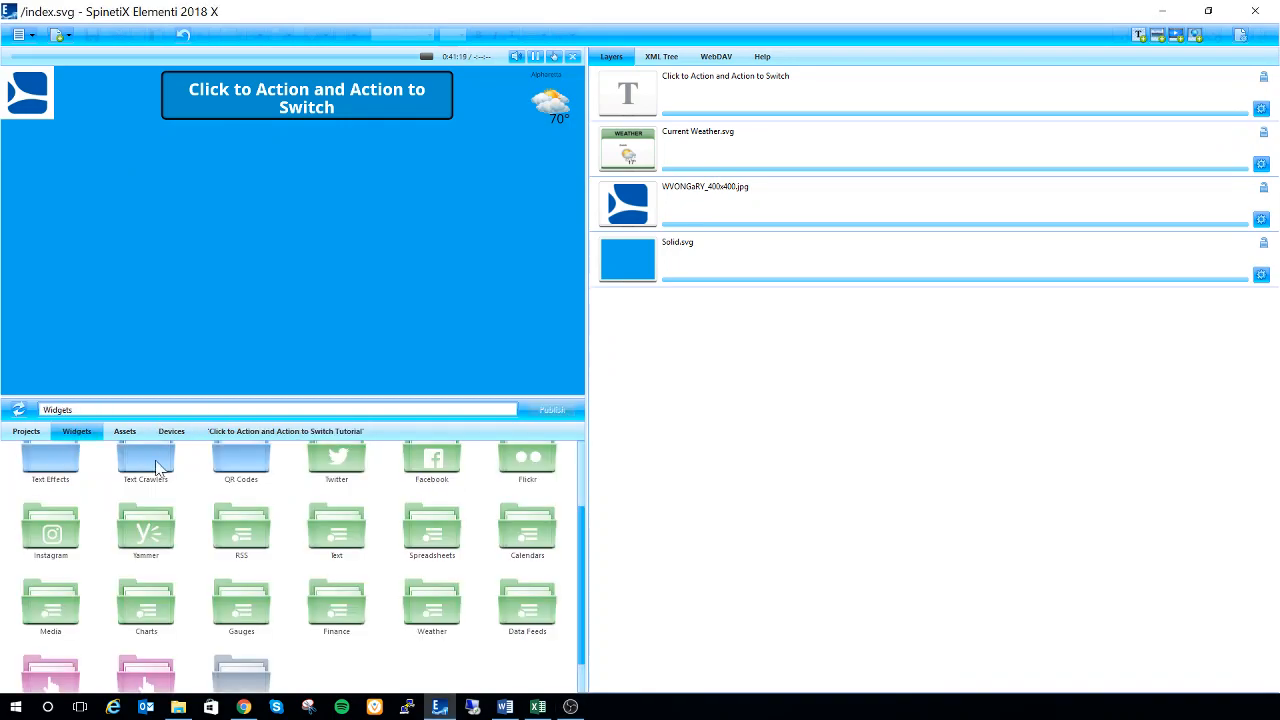
scroll(335, 515, "down", 1)
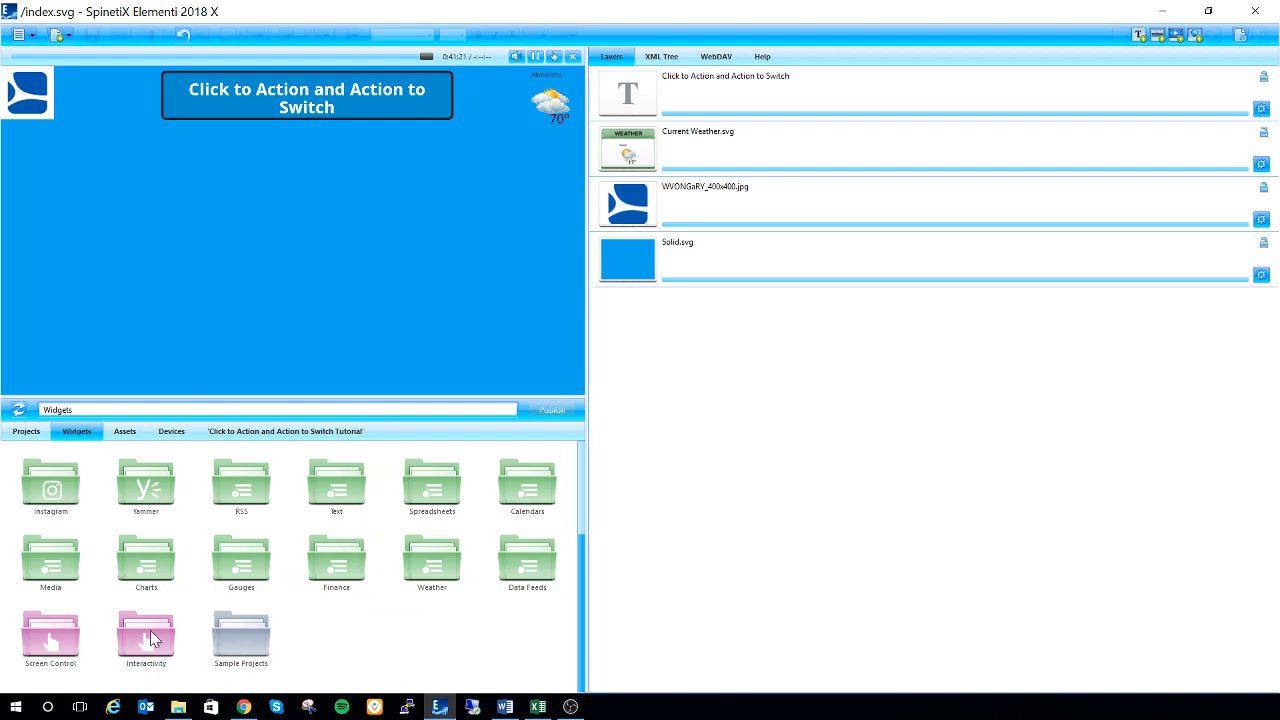
left_click(146, 643)
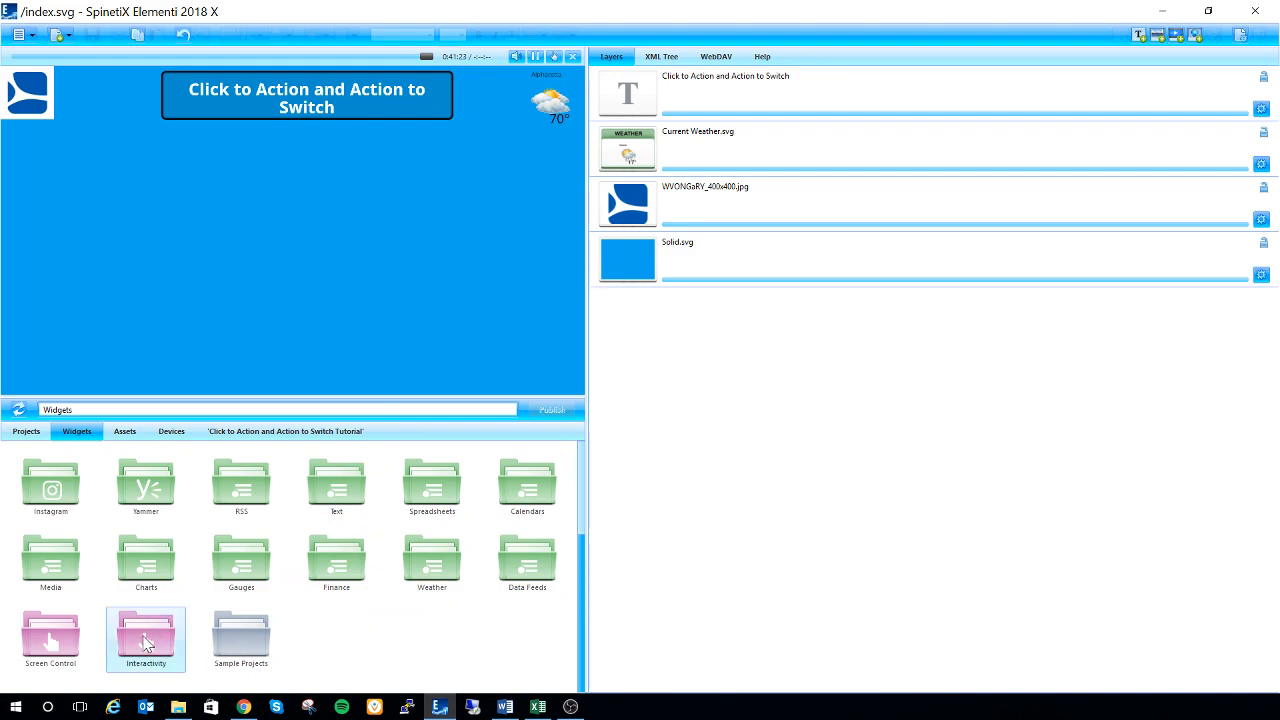
double_click(146, 643)
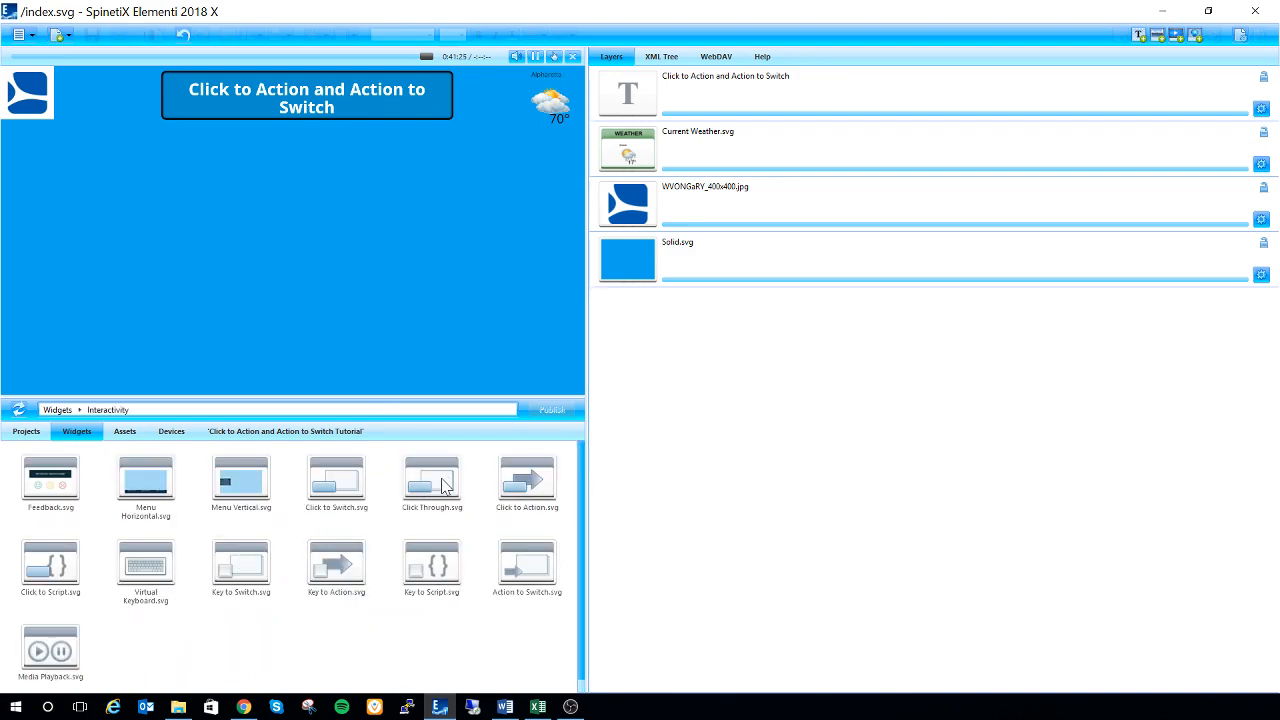
left_click(522, 462)
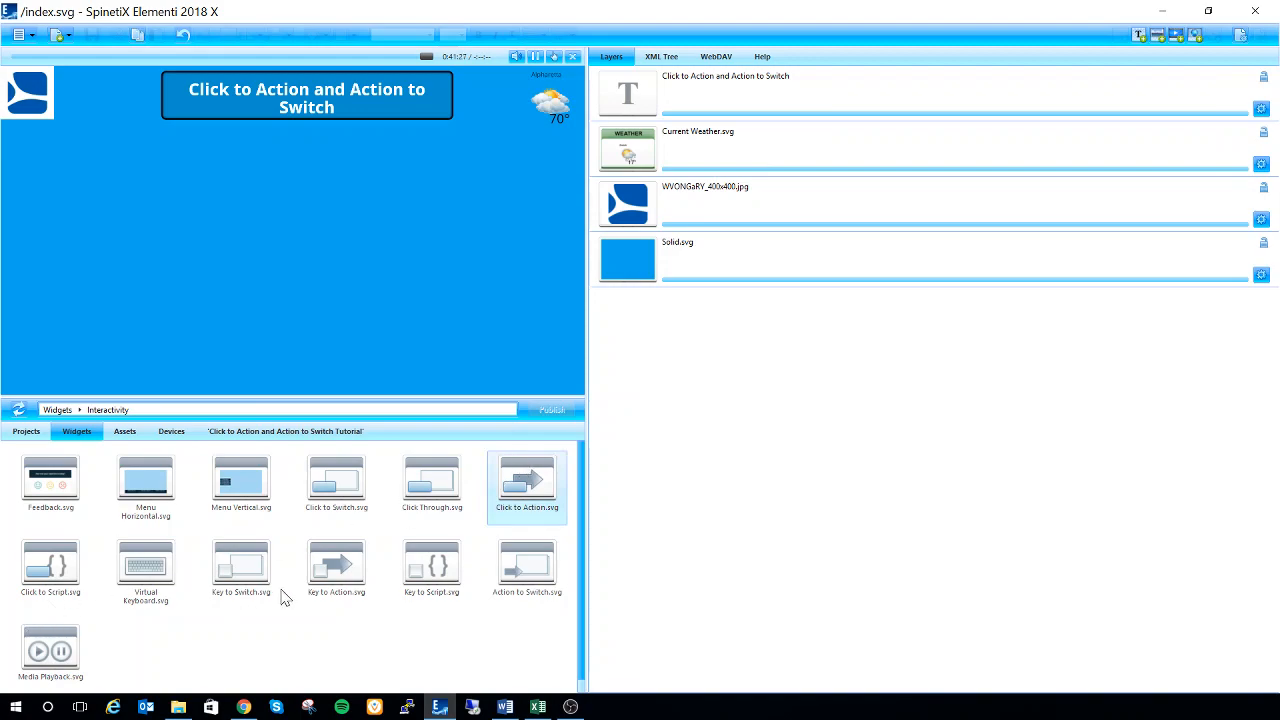
left_click(558, 572)
left_click(558, 490)
left_click_drag(530, 505, 734, 363)
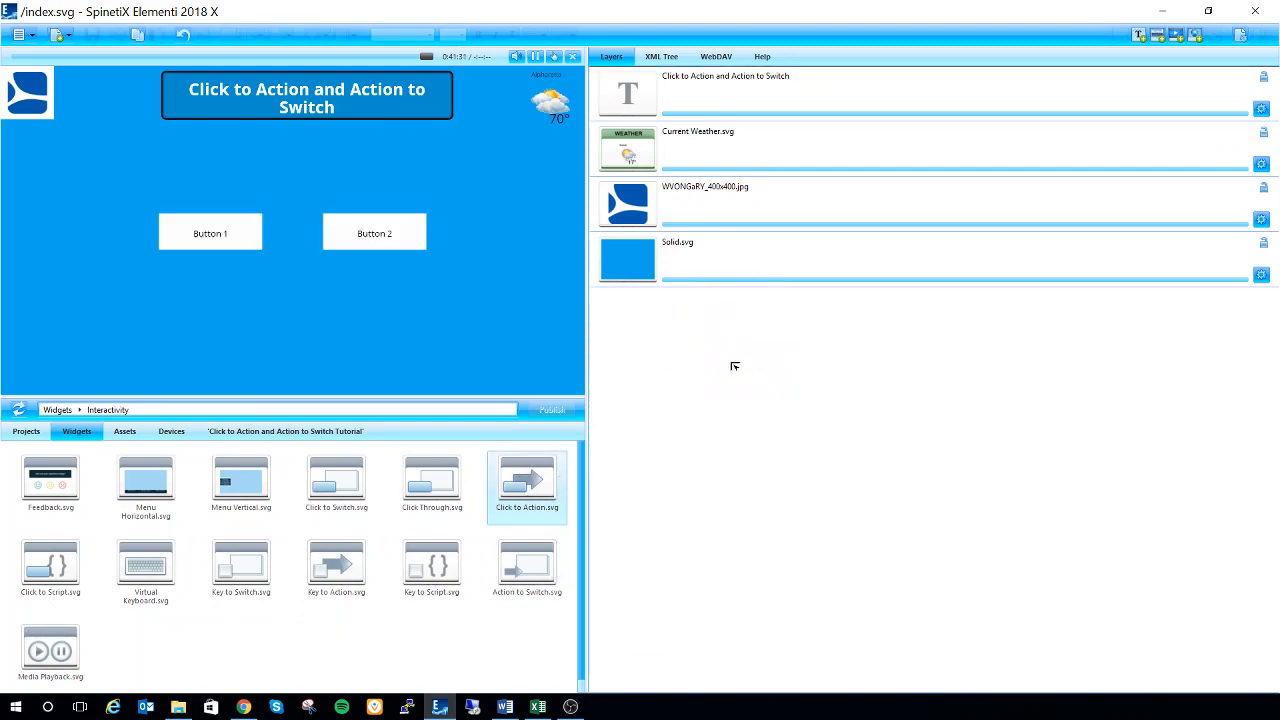
left_click_drag(526, 573, 816, 381)
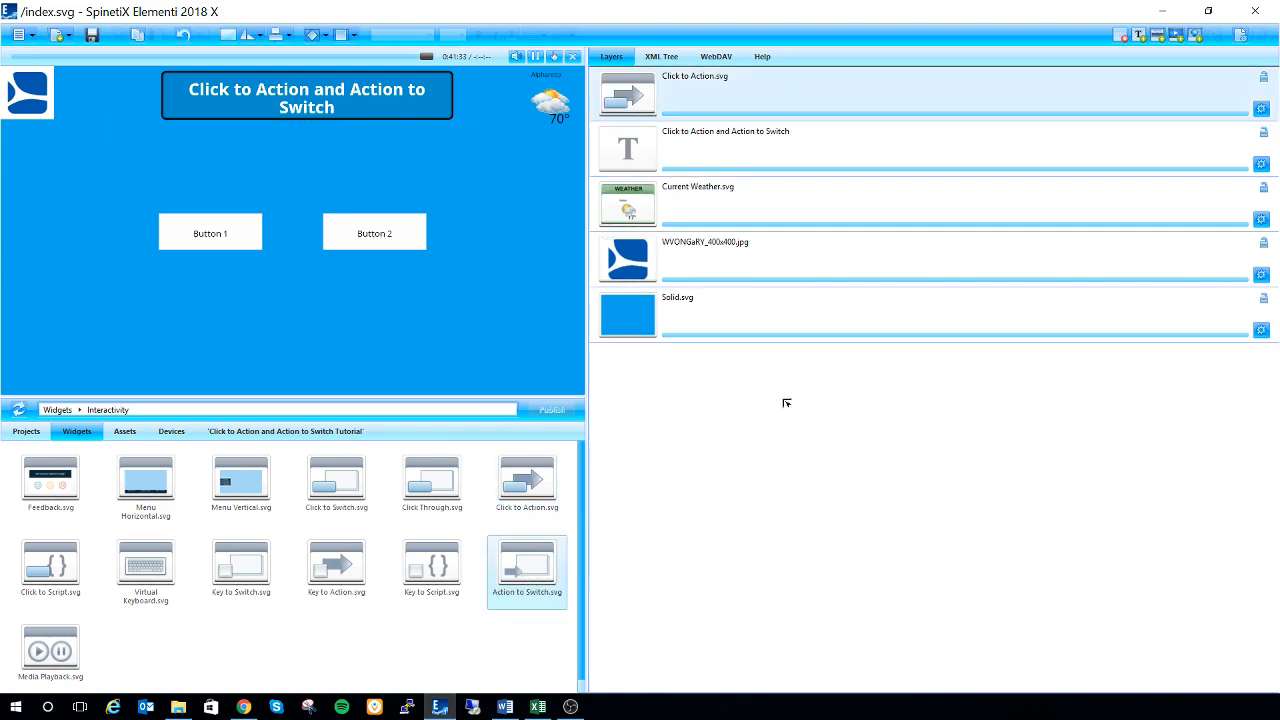
Move the Click to Action buttons below the default page and enlarge the Action to Switch area on both sides and upward
left_click(628, 160)
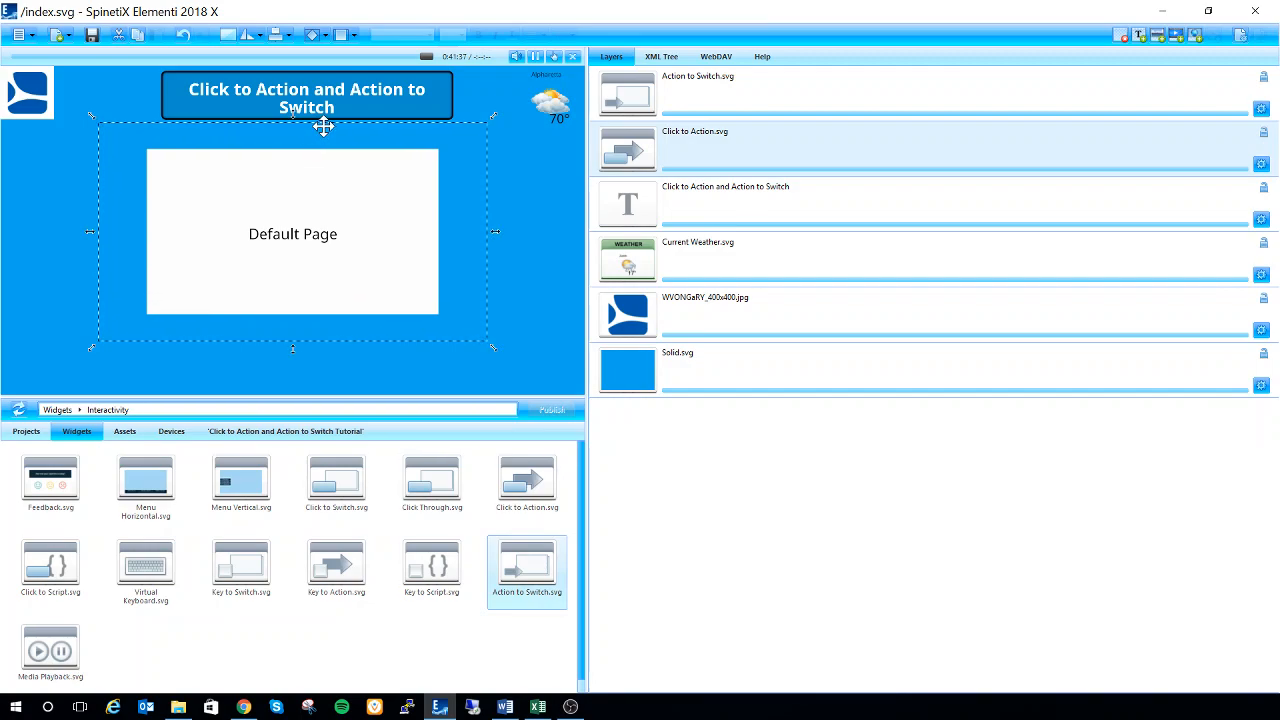
left_click_drag(329, 126, 323, 249)
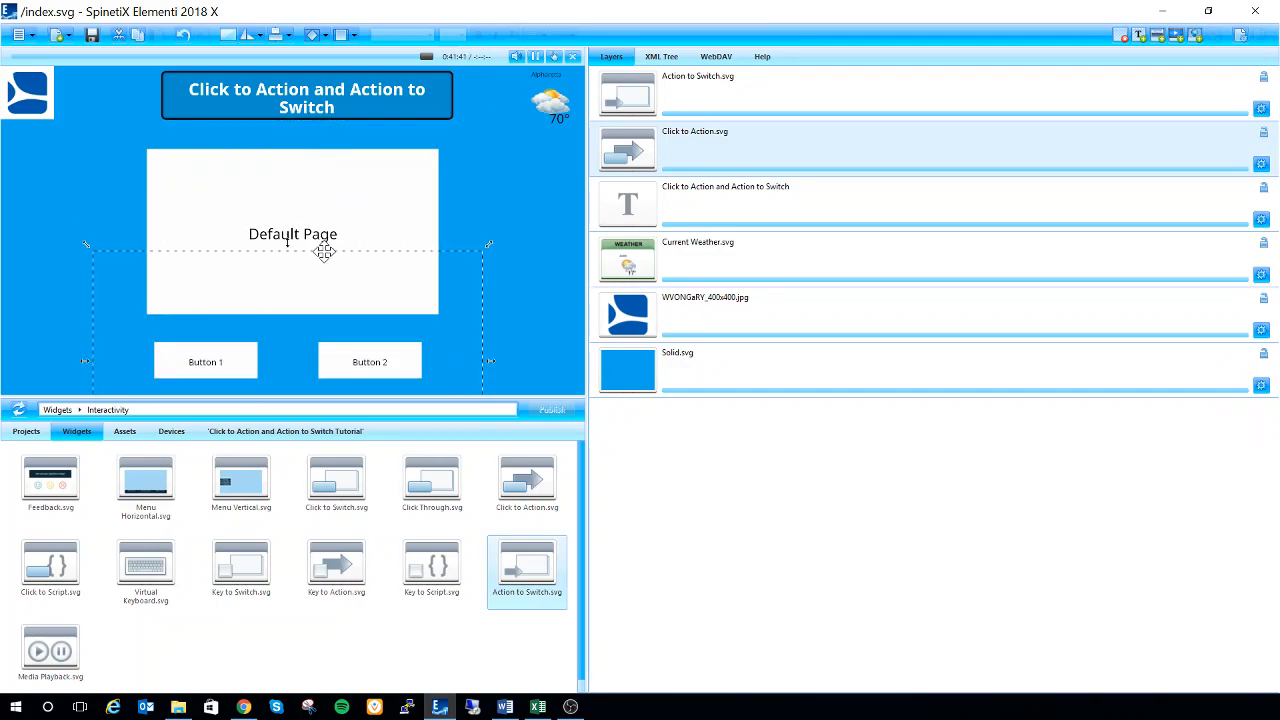
left_click(650, 100)
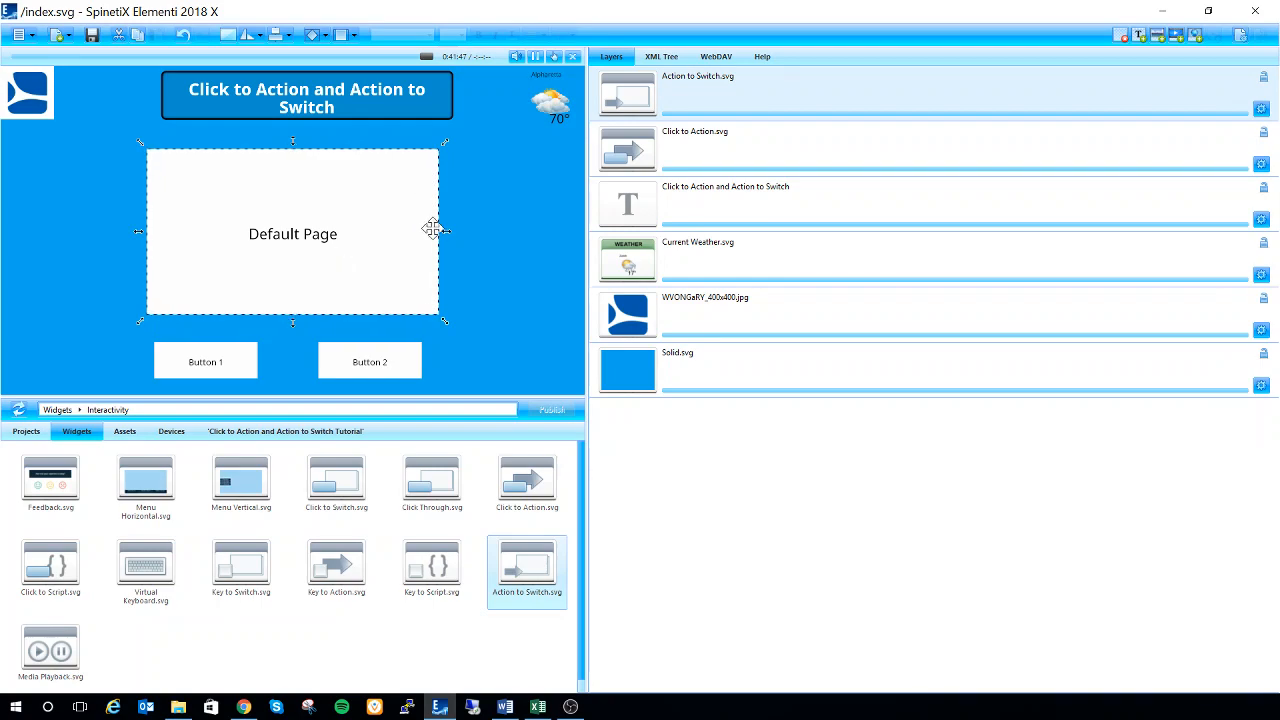
left_click_drag(446, 231, 484, 229)
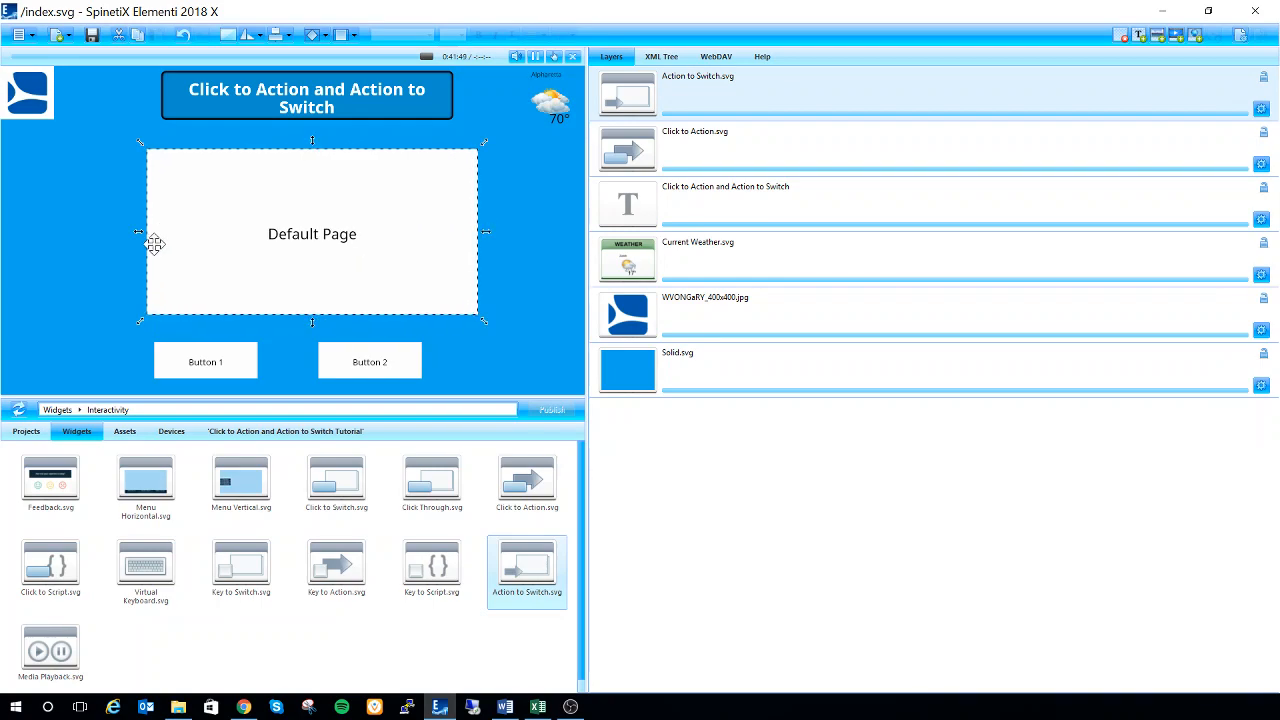
left_click_drag(140, 231, 97, 229)
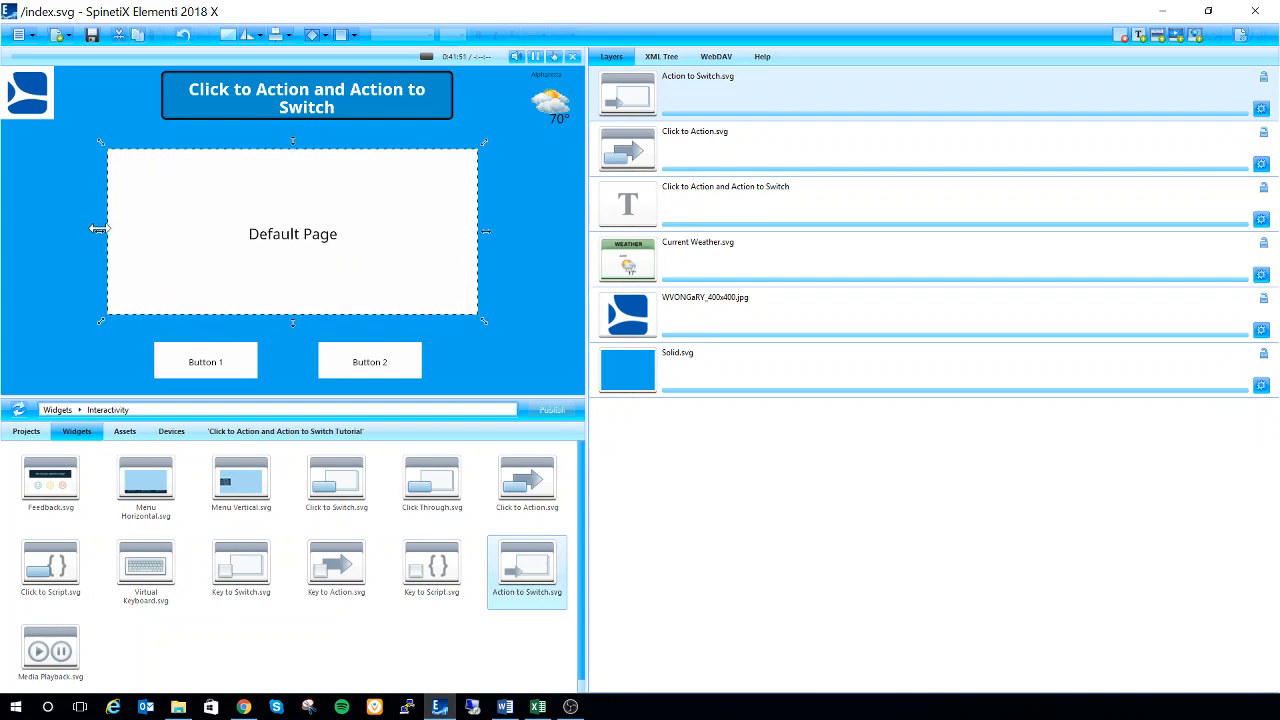
left_click_drag(293, 142, 298, 125)
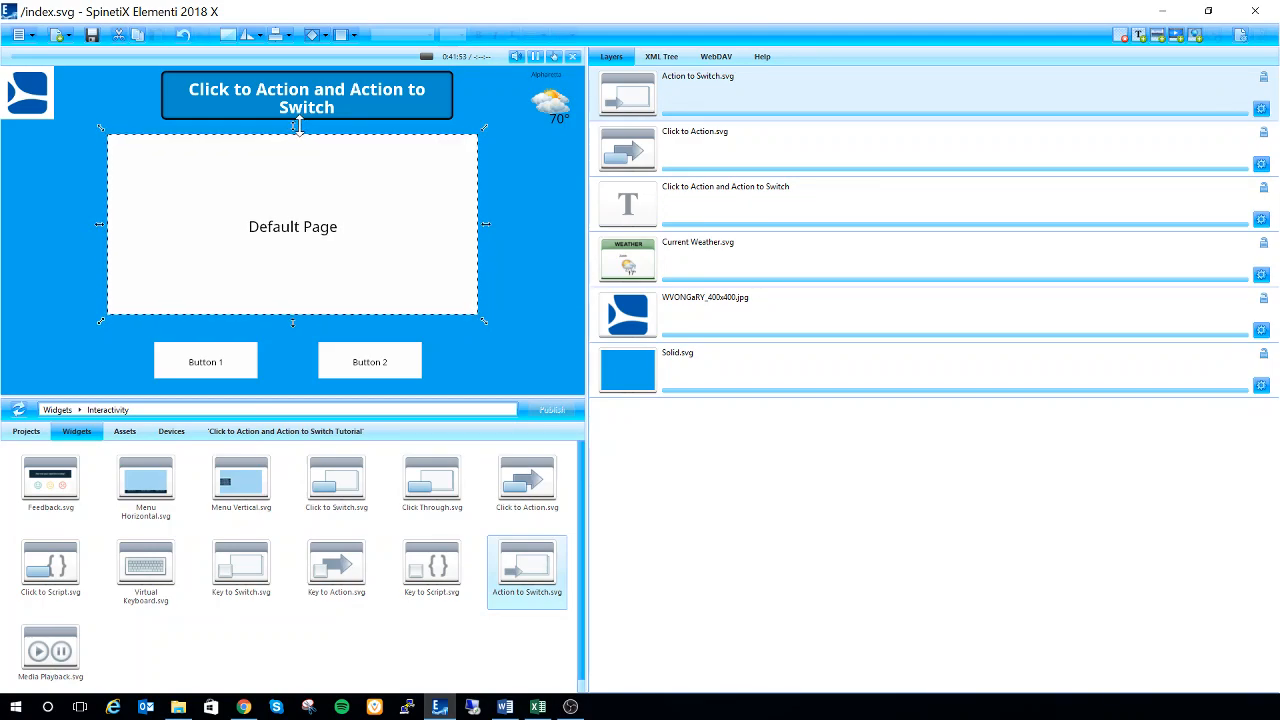
right_click(278, 186)
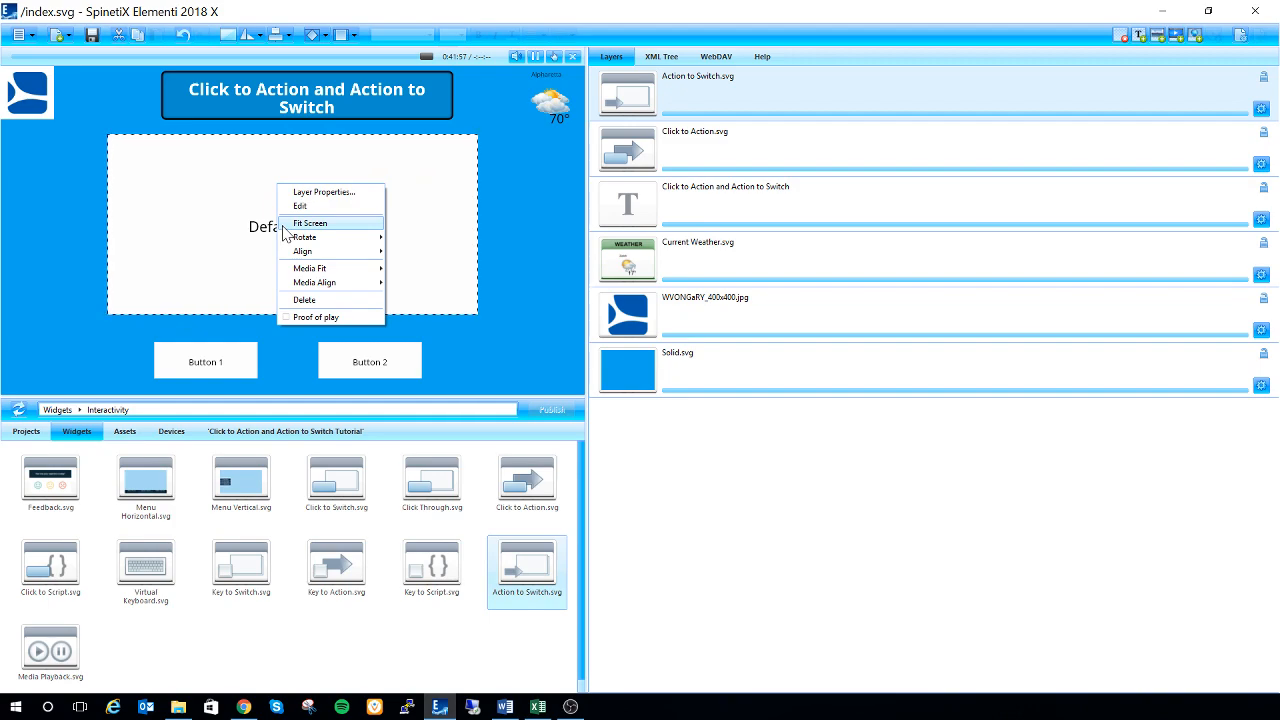
left_click(439, 193)
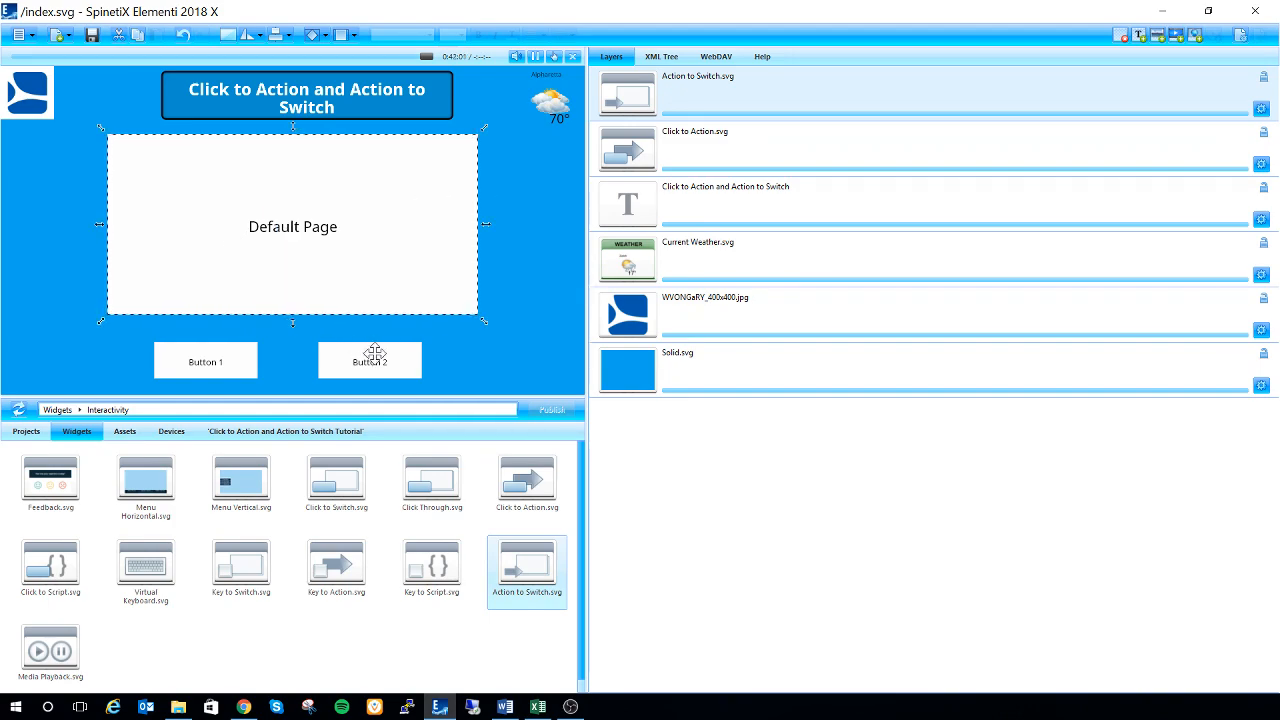
left_click(688, 147)
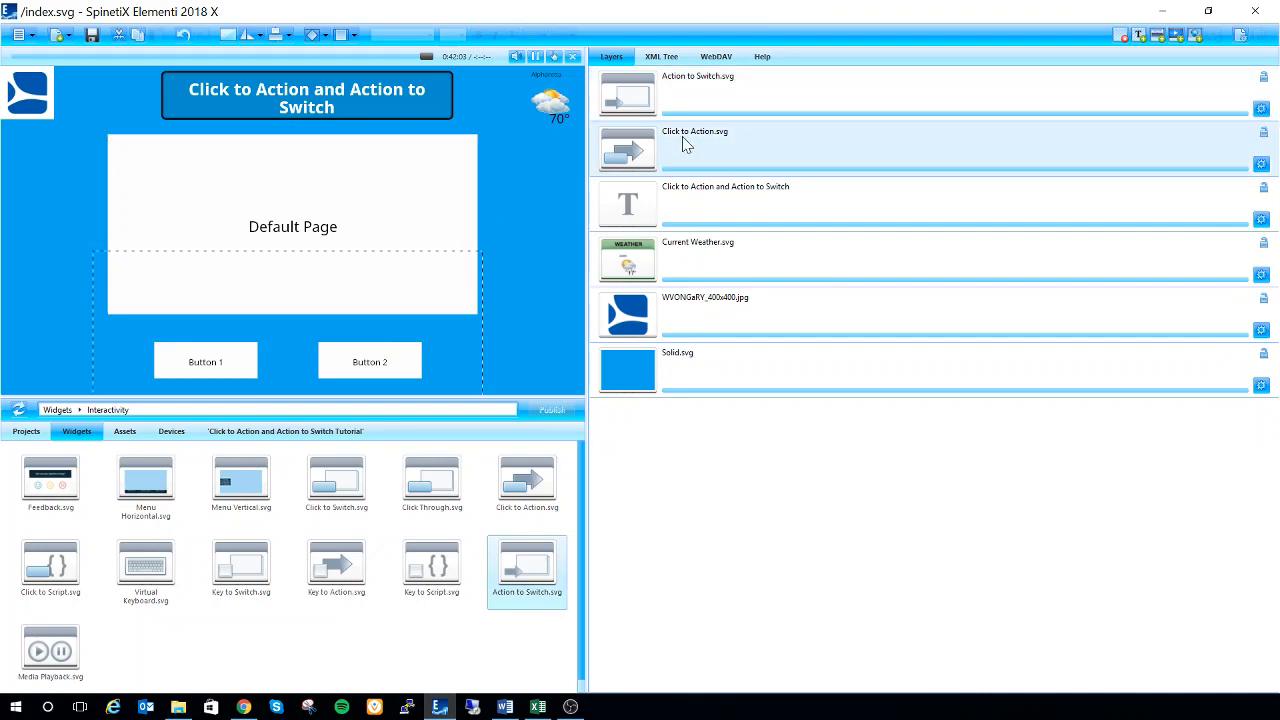
left_click(701, 114)
left_click(703, 130)
left_click(705, 108)
left_click(690, 132)
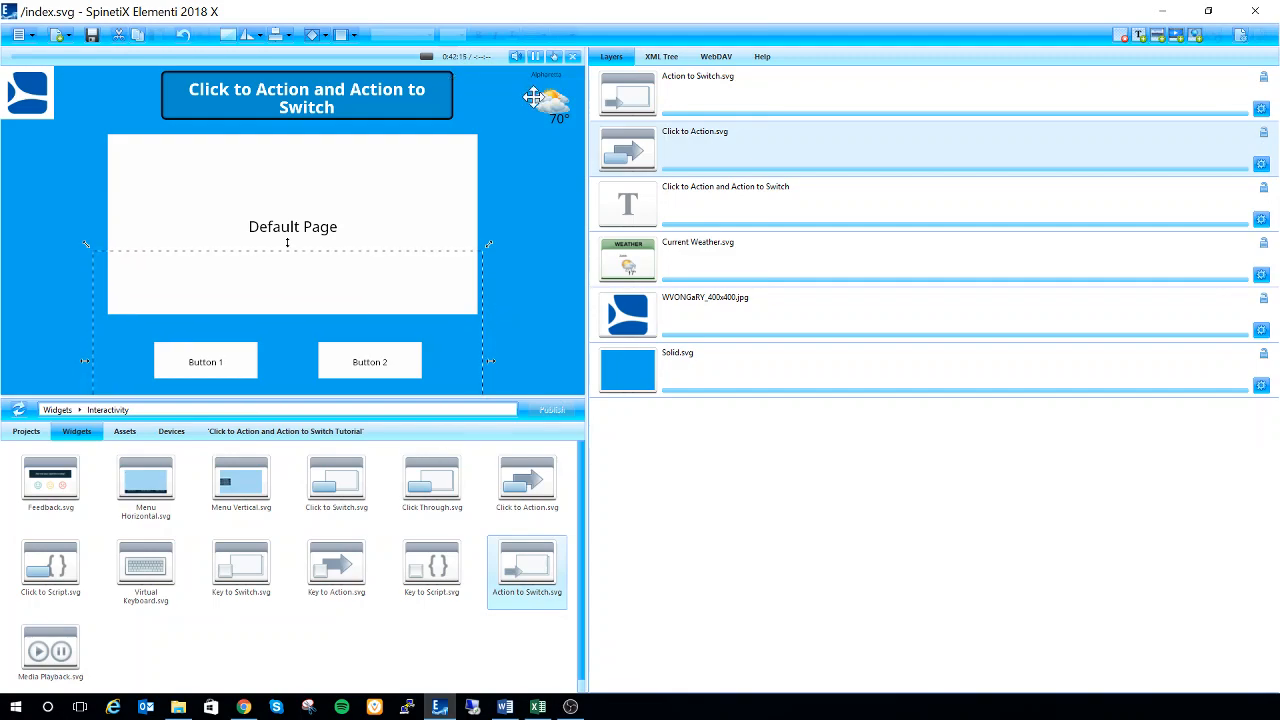
Set the Click to Action layer's shared variable to "variable" and return to the index document
double_click(698, 148)
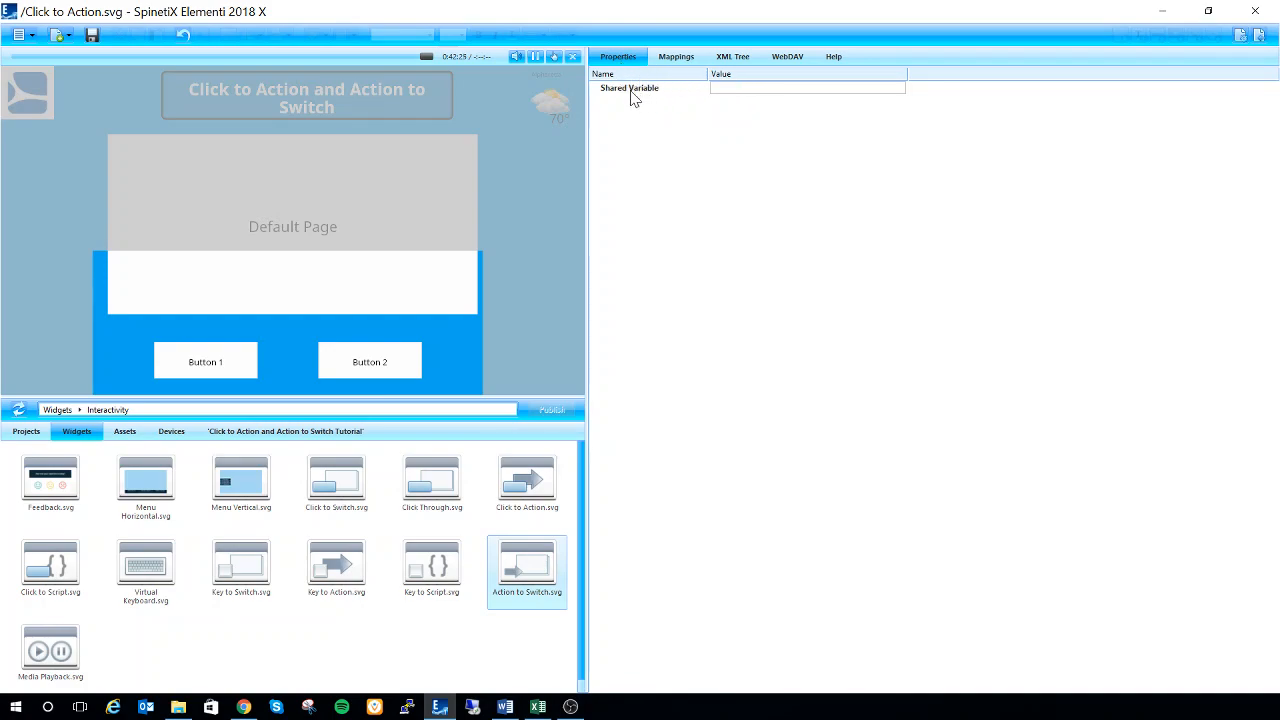
left_click(748, 88)
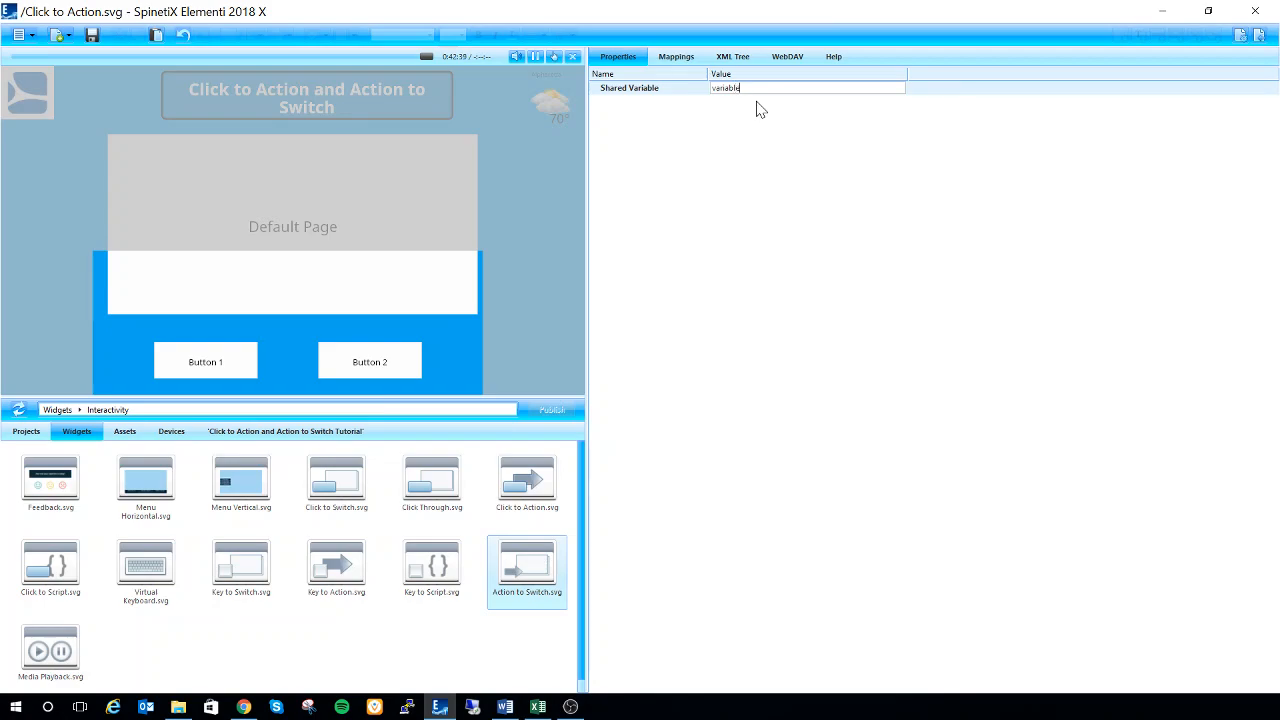
key("Return")
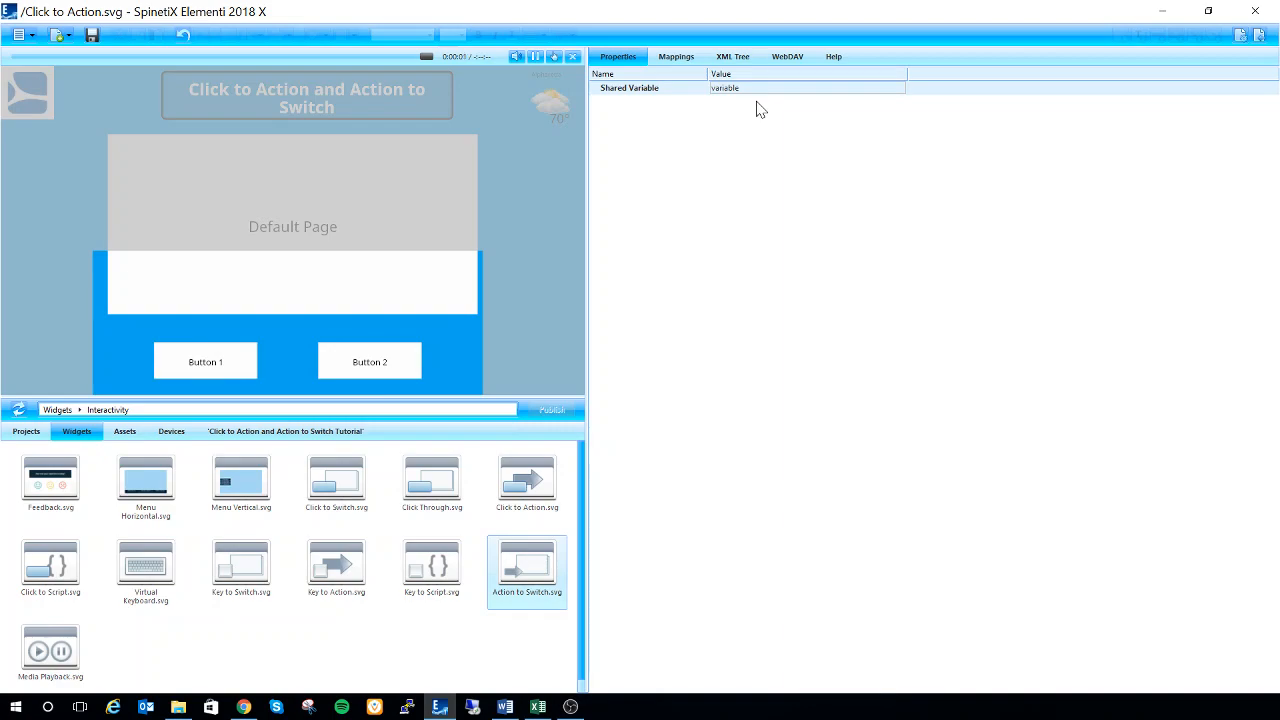
left_click(1272, 38)
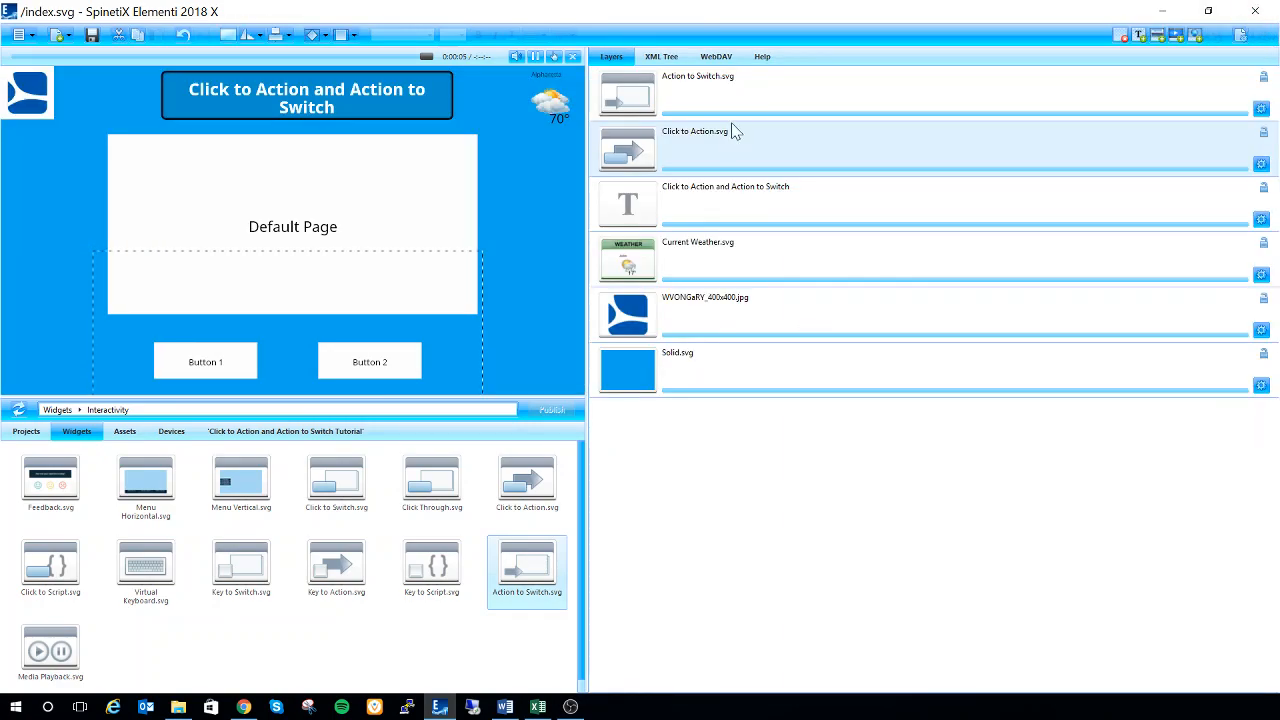
Set the Action to Switch layer's shared variable to "variable" and return to the index document
double_click(729, 108)
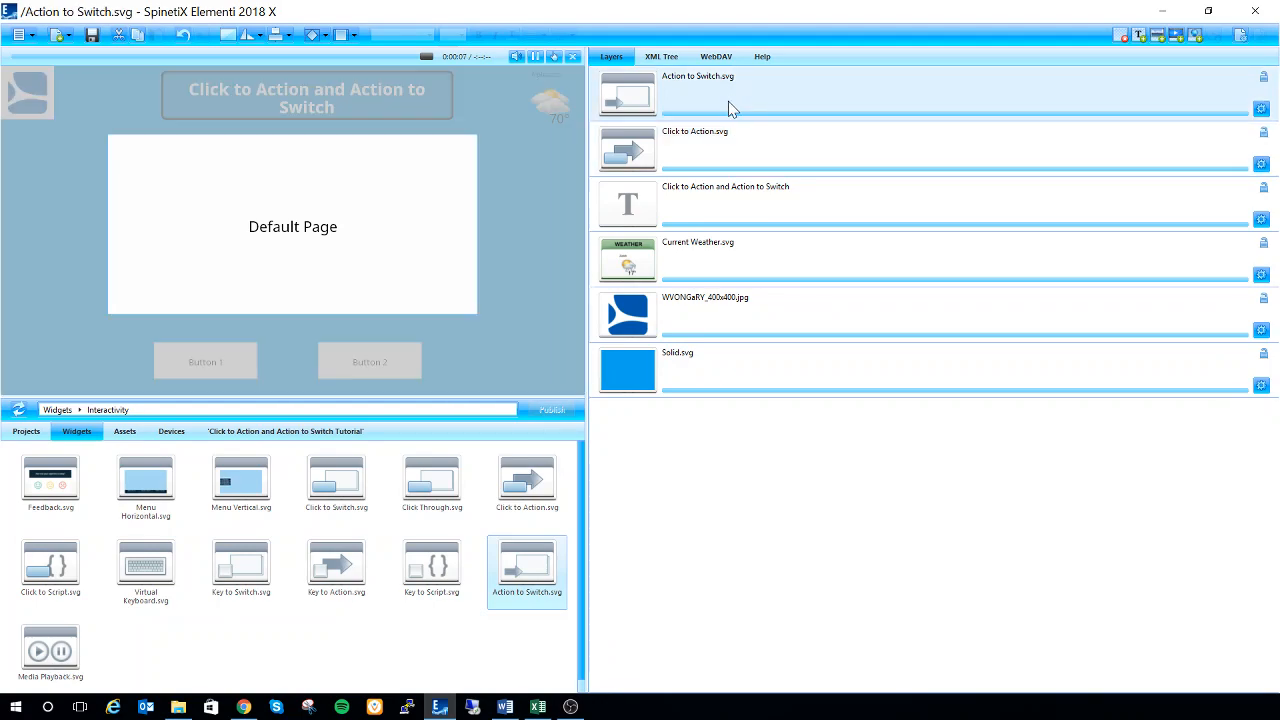
left_click(714, 113)
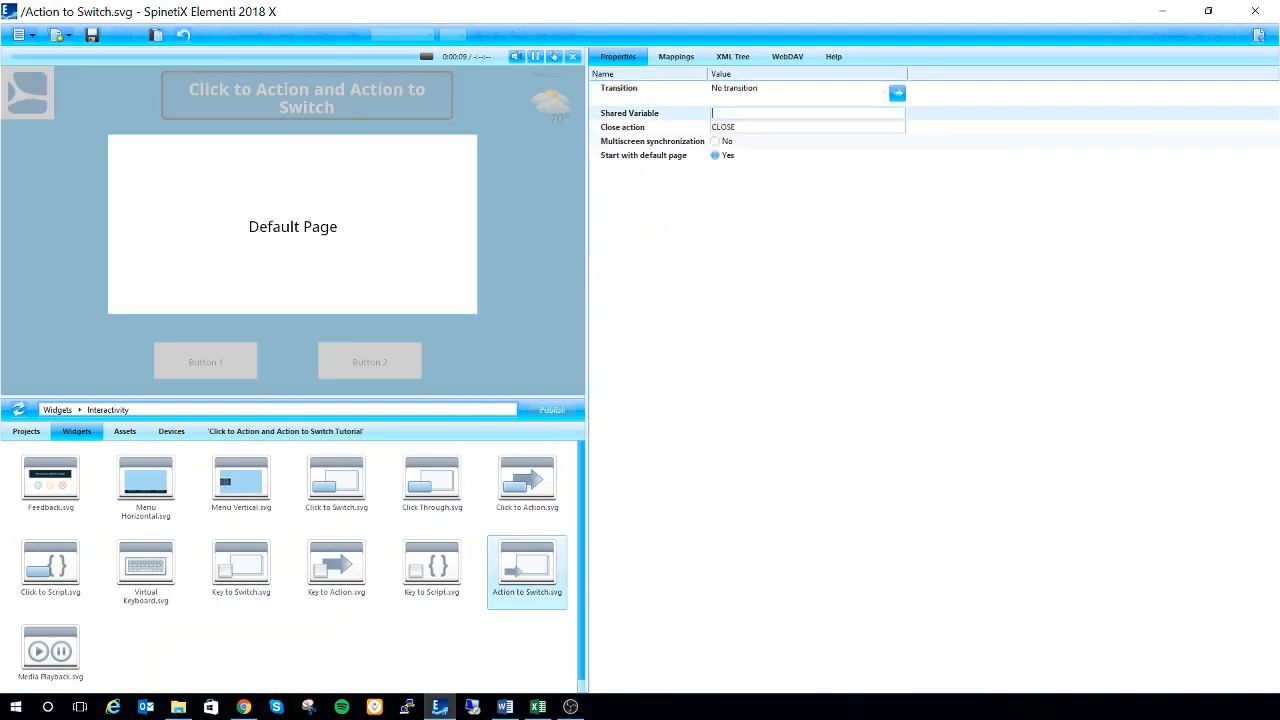
type("variable")
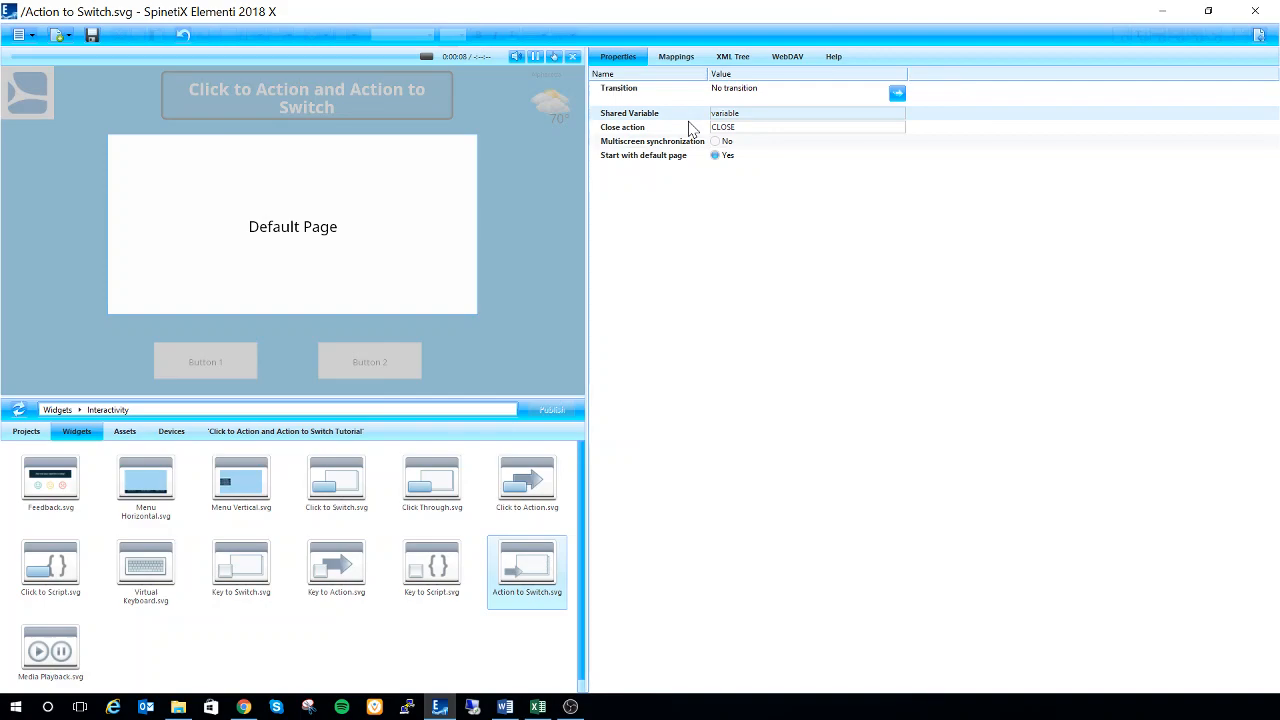
left_click(1258, 36)
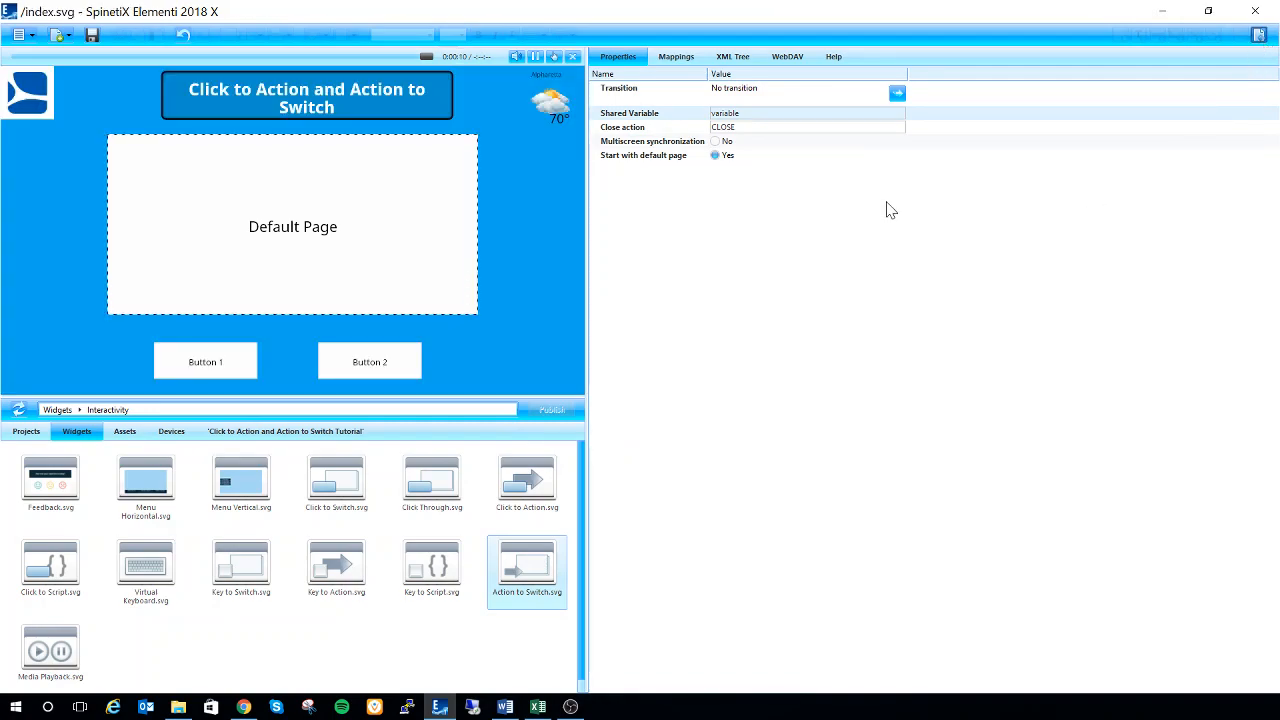
Open the Click to Action layer's mappings of buttons to actions
left_click(543, 287)
left_click(665, 160)
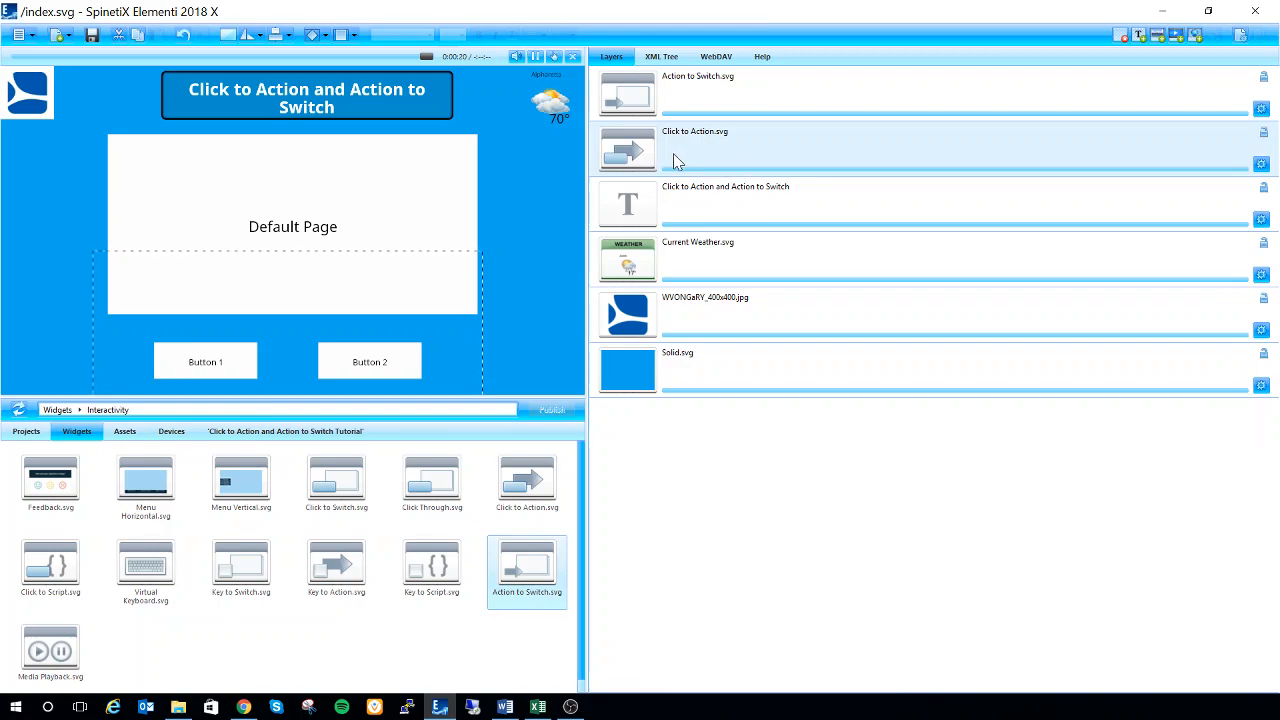
double_click(686, 162)
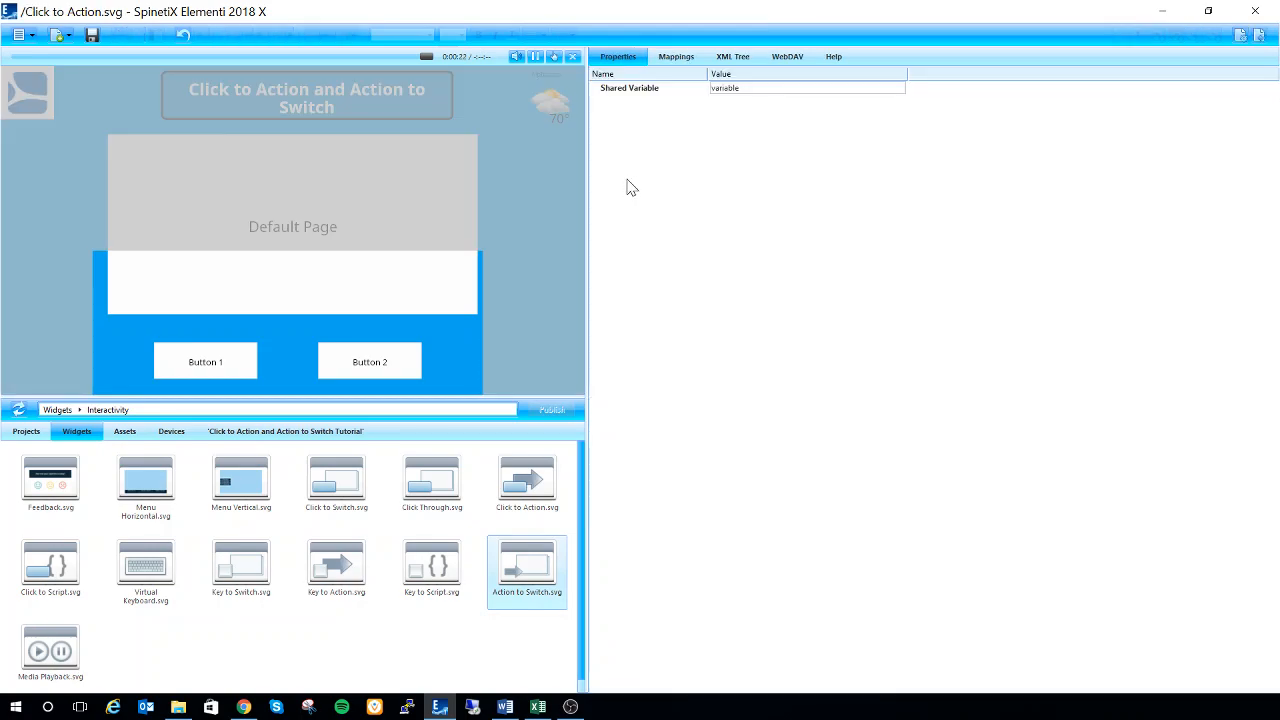
left_click(670, 60)
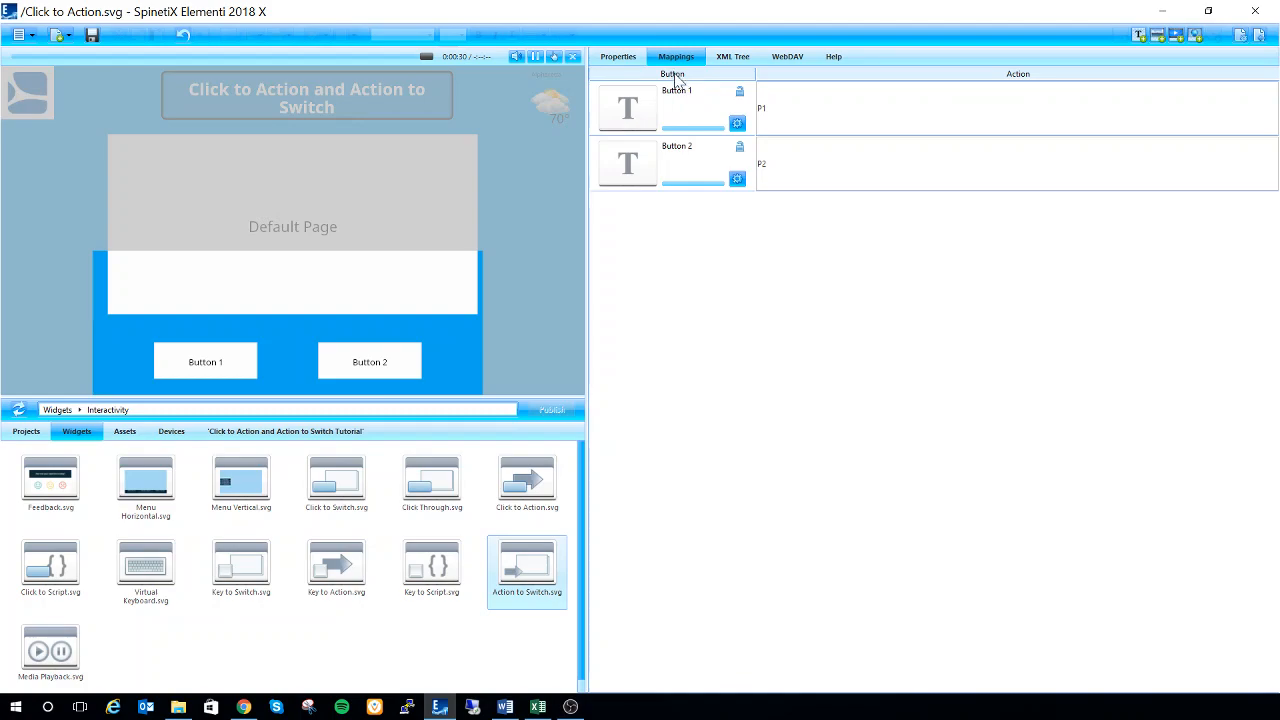
left_click(690, 105)
left_click(690, 165)
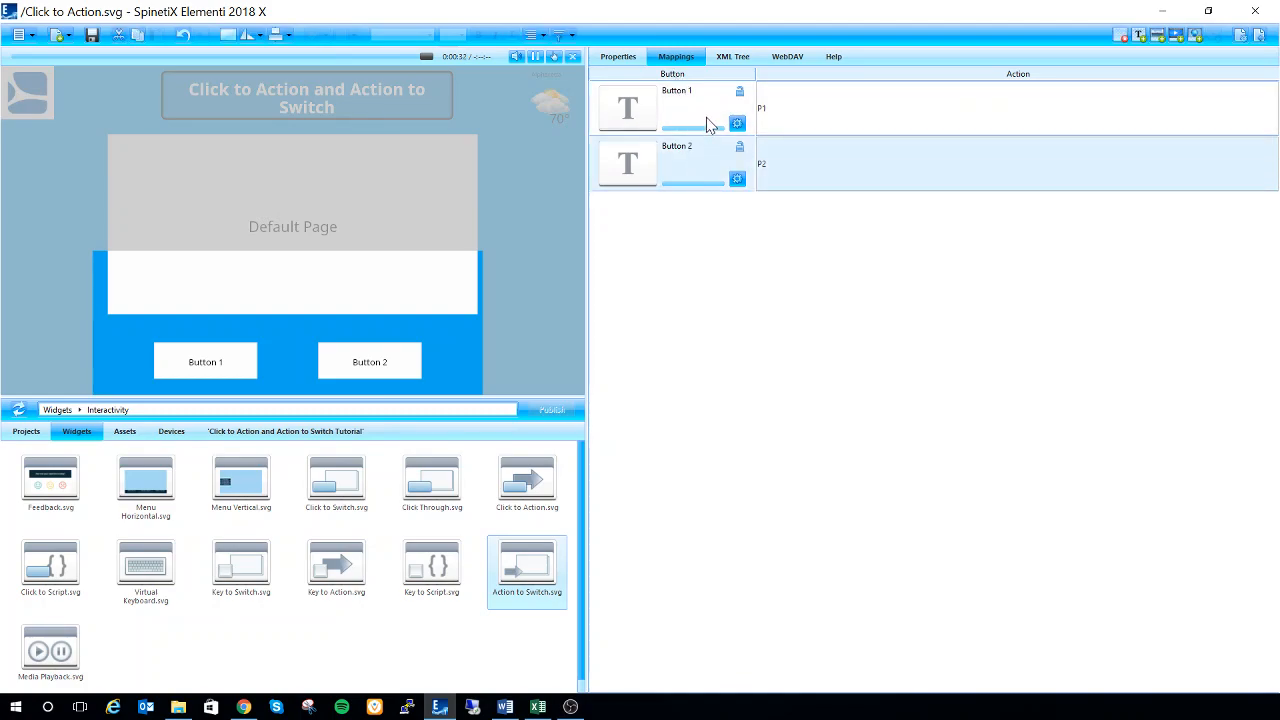
Replace the text of the first button, mapped to action P1, with "Image"
left_click(706, 124)
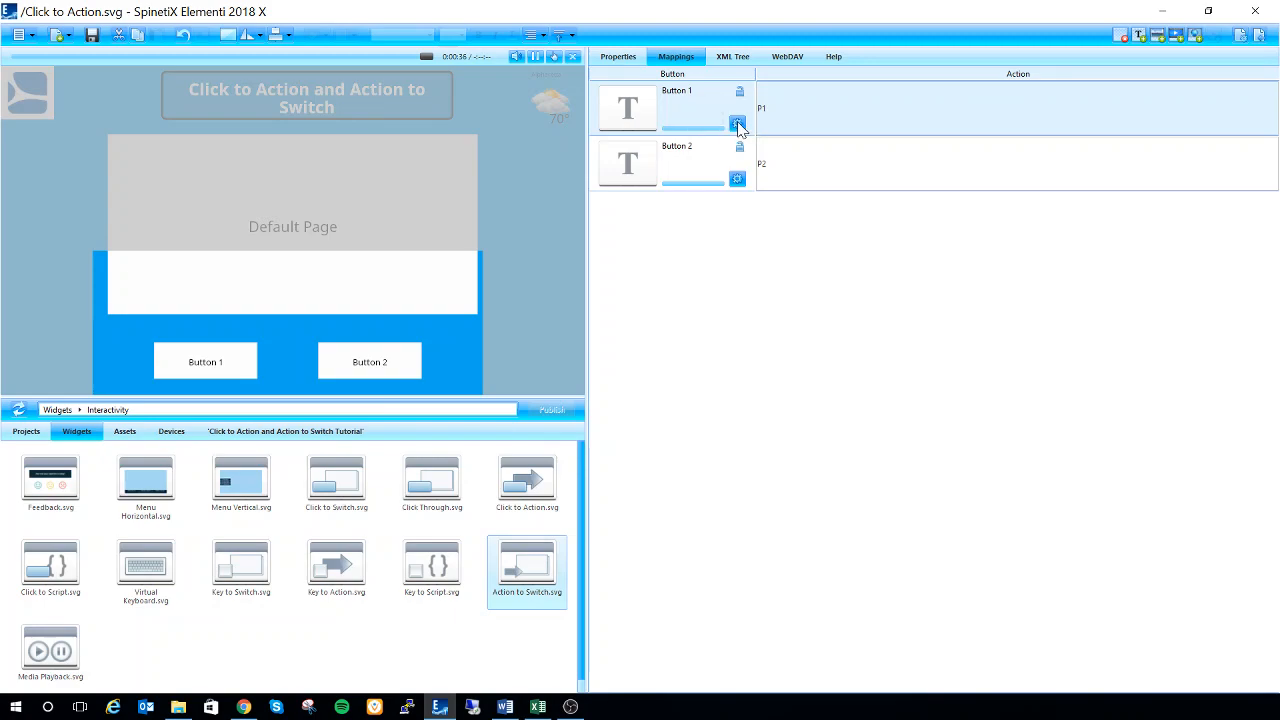
left_click(737, 124)
left_click_drag(695, 30, 615, 76)
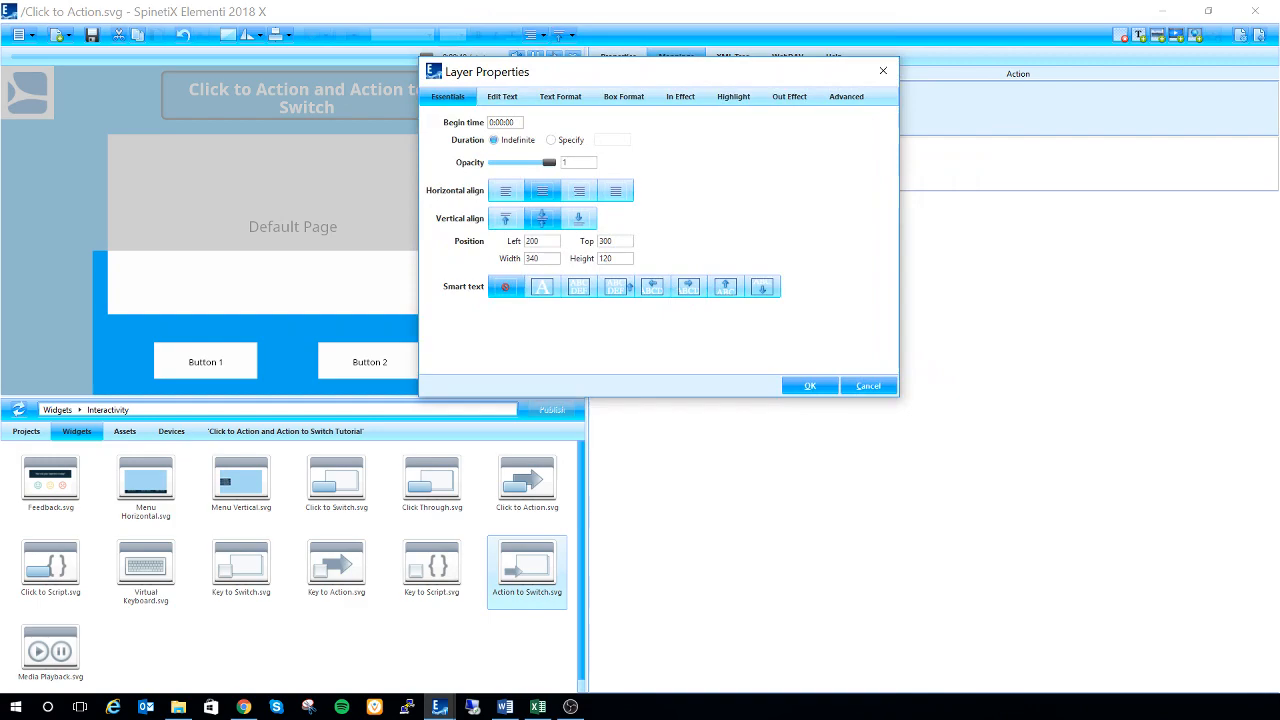
left_click(505, 98)
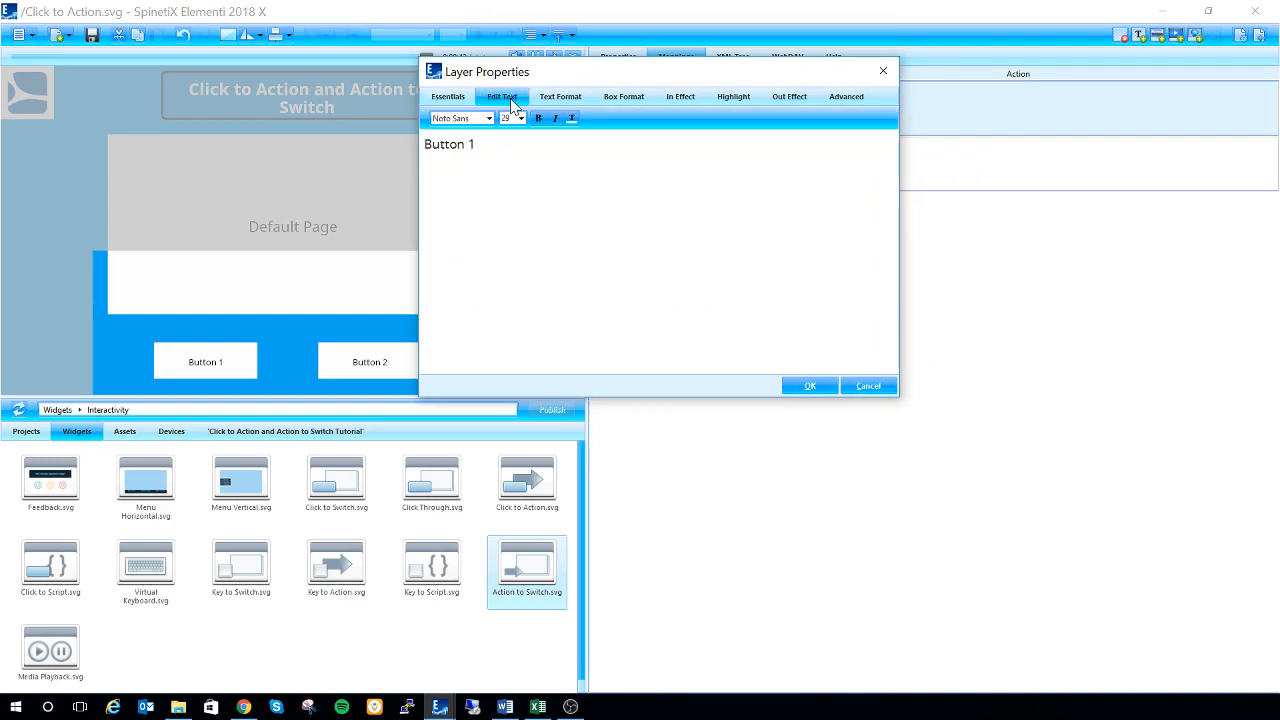
key("ctrl+a")
key("BackSpace")
type("Image")
left_click(826, 386)
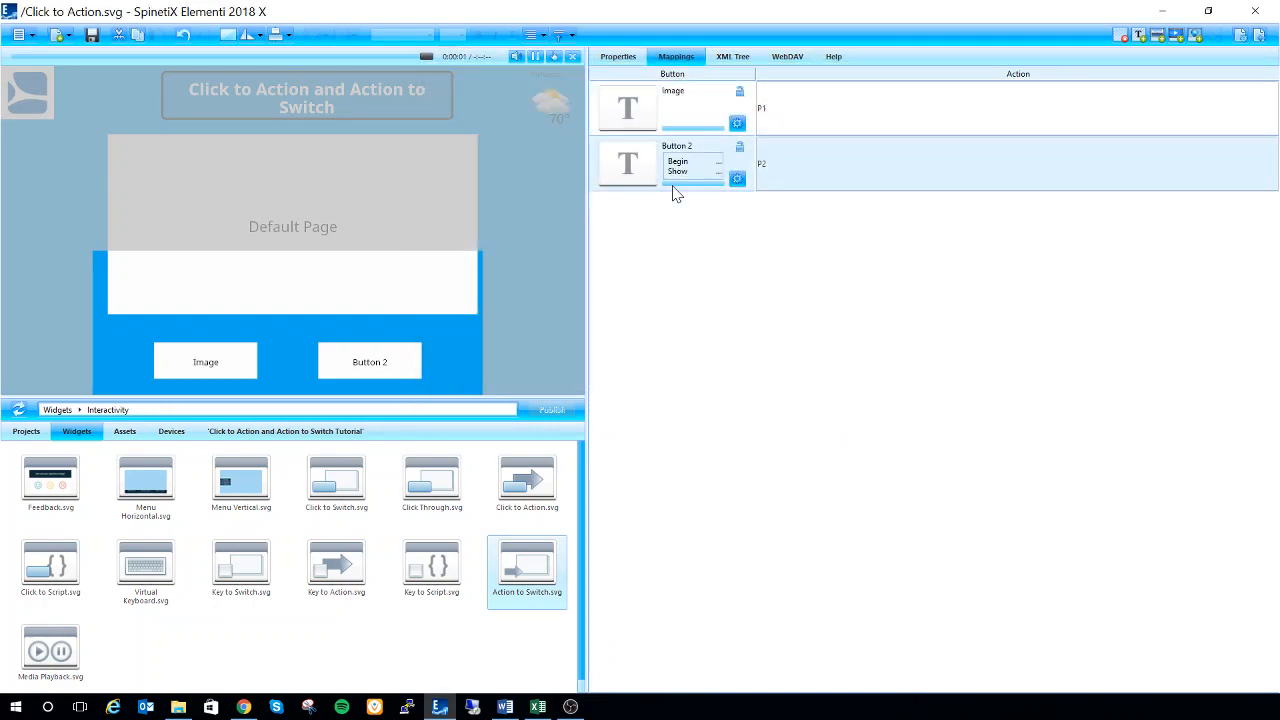
Replace the text of the second button, mapped to action P2, with "Video"
left_click(736, 182)
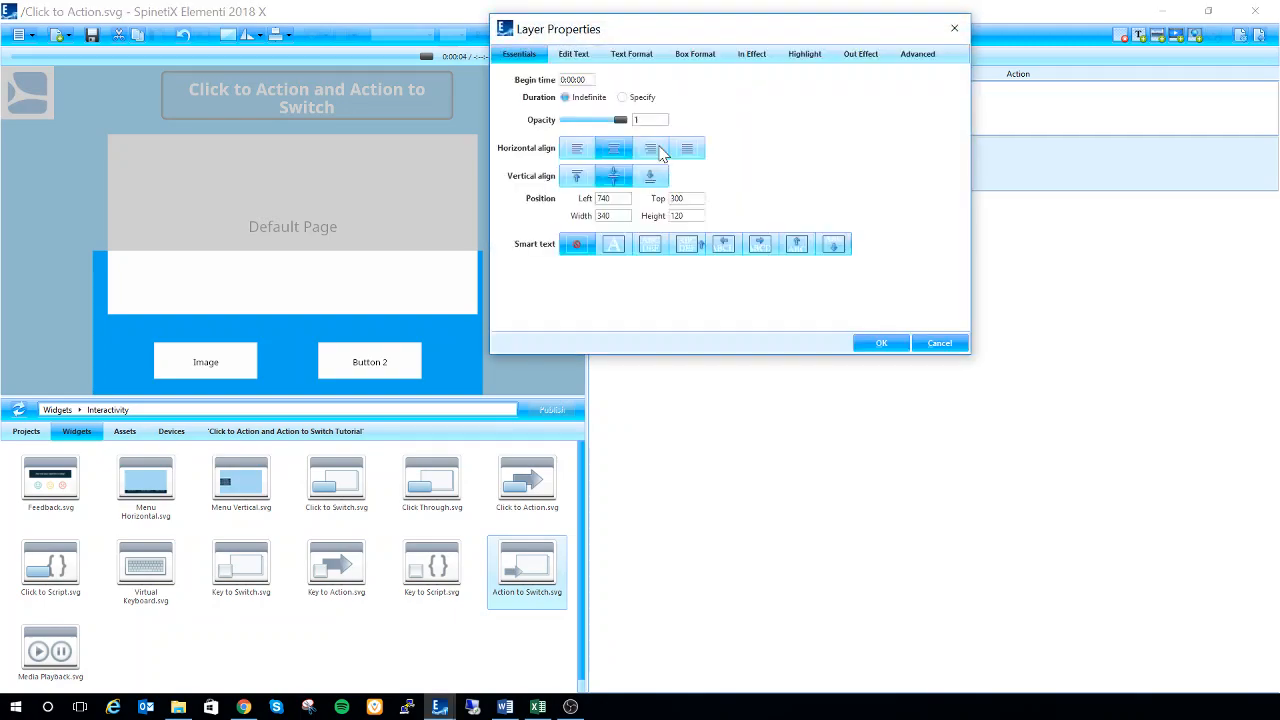
left_click(580, 57)
key("BackSpace")
key("BackSpace")
key("BackSpace")
key("BackSpace")
key("BackSpace")
type("Video")
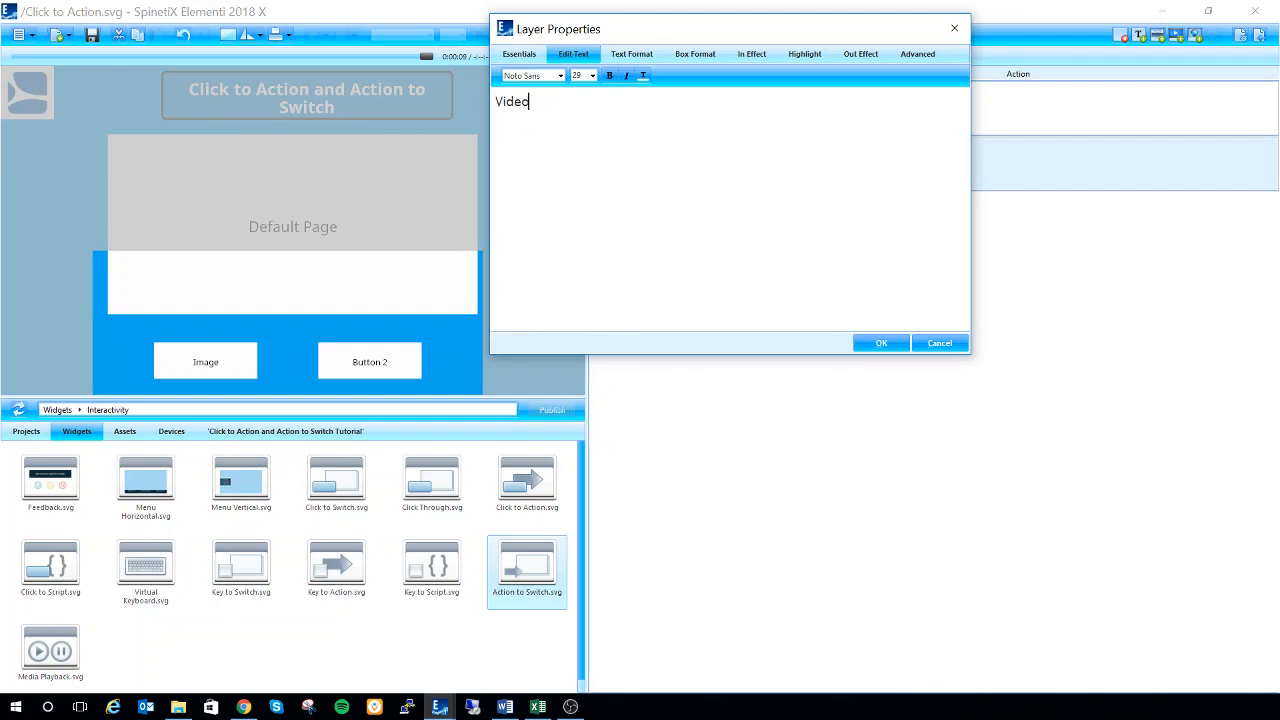
left_click(893, 346)
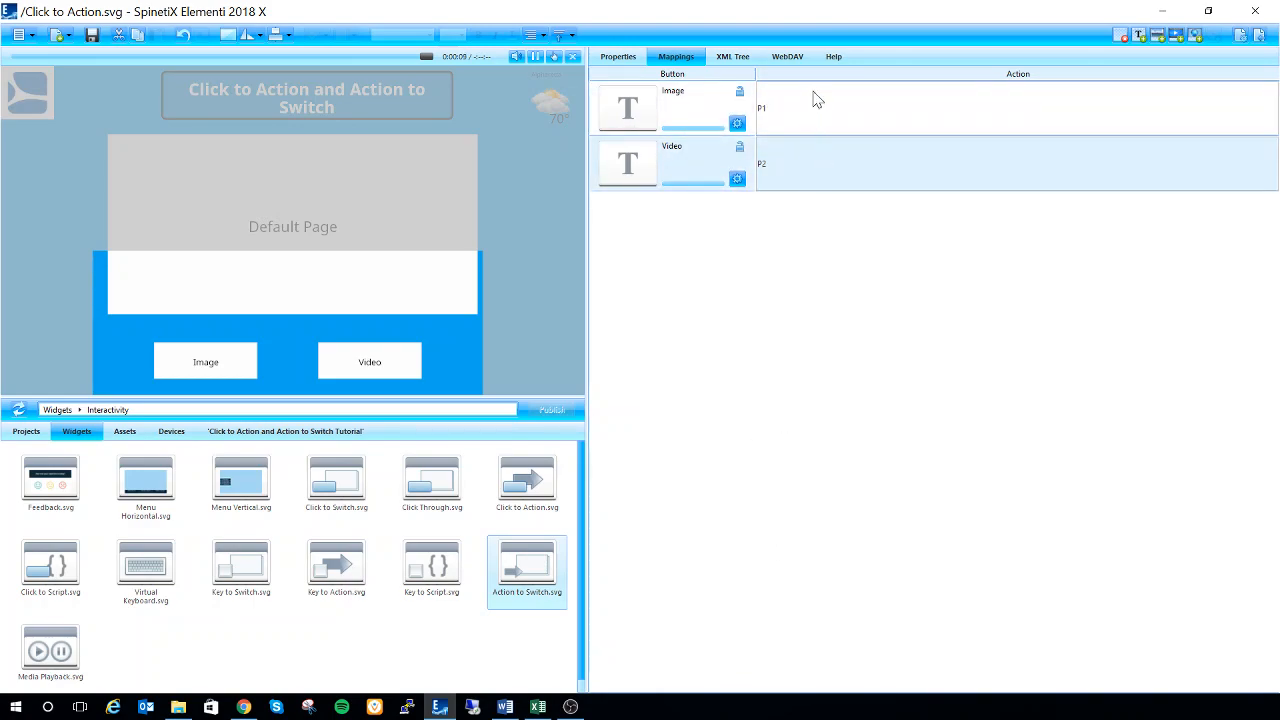
Review the actions mapped to the Image and Video buttons and return to the index document
left_click(812, 98)
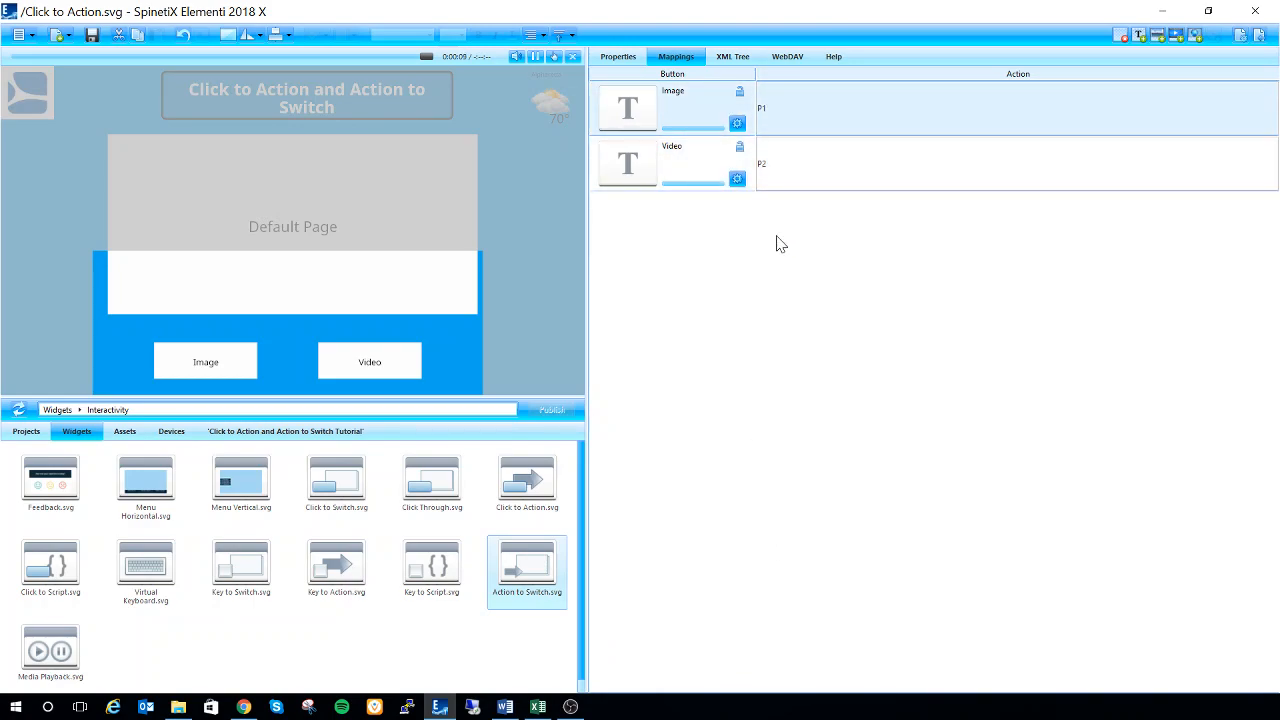
left_click(792, 160)
left_click(803, 120)
left_click(800, 165)
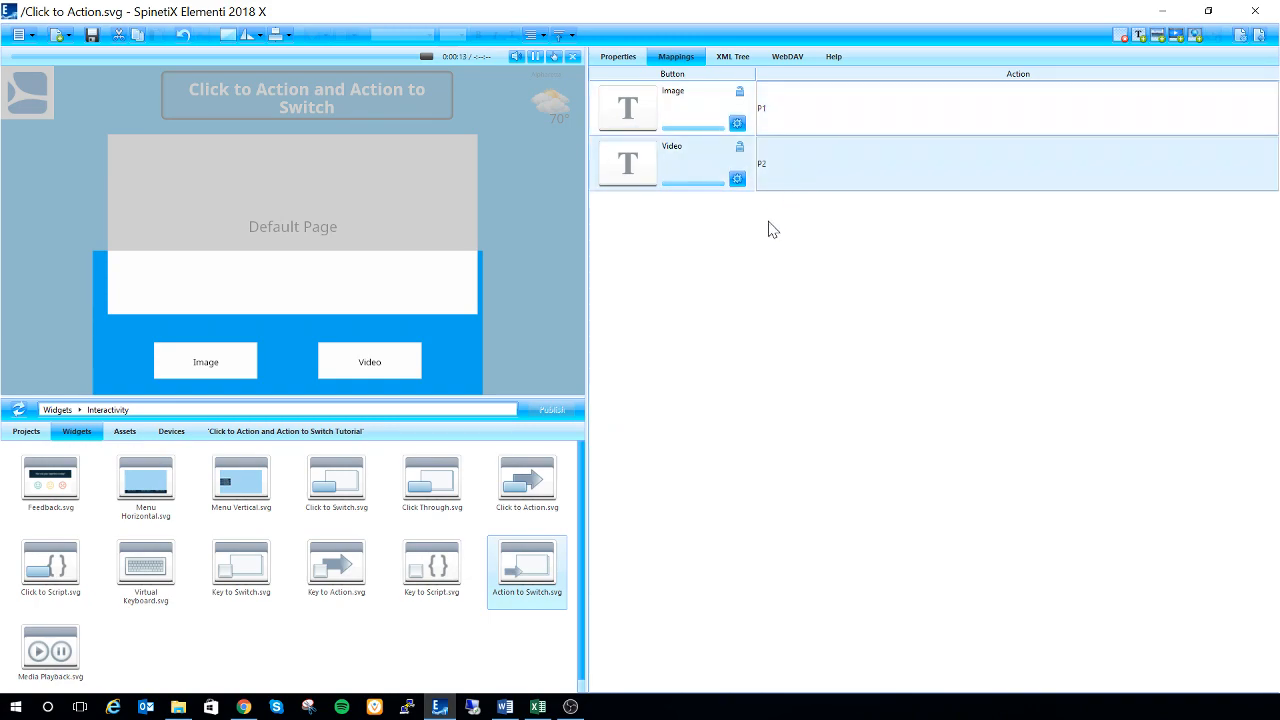
left_click(1258, 36)
left_click(1258, 36)
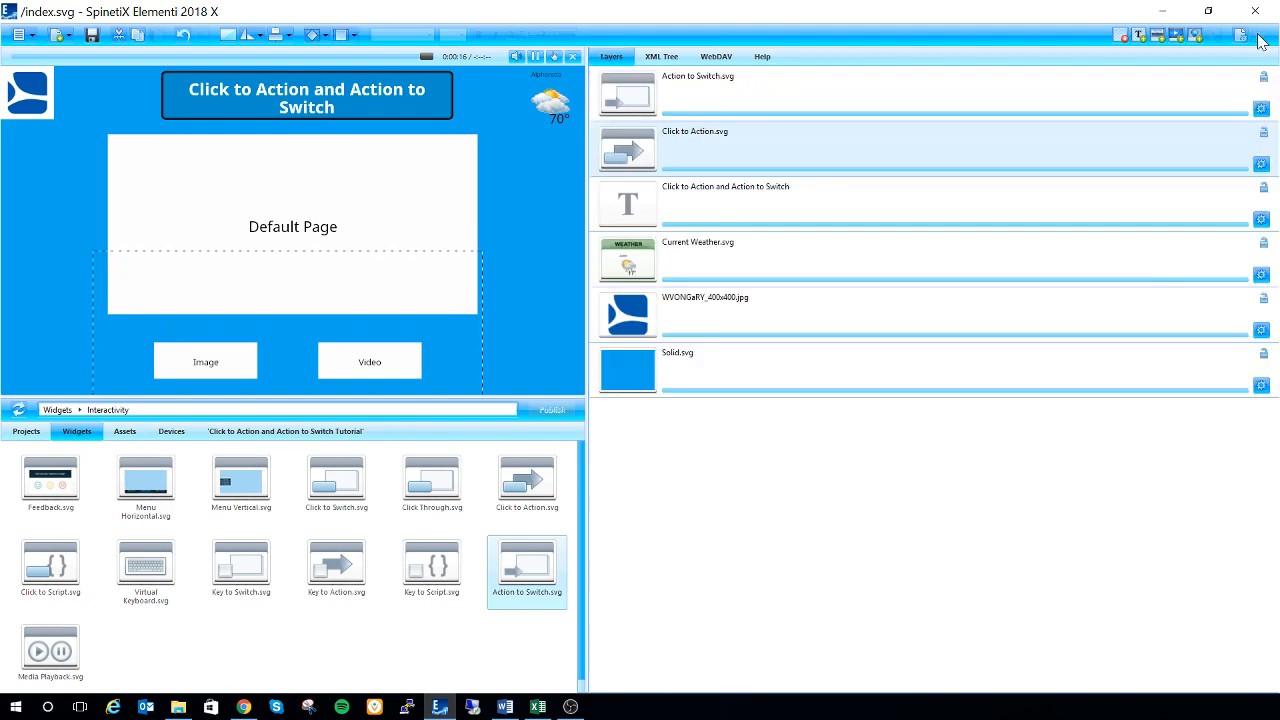
Open the Action to Switch layer's mappings of actions to pages, dismissing the transition settings
double_click(785, 95)
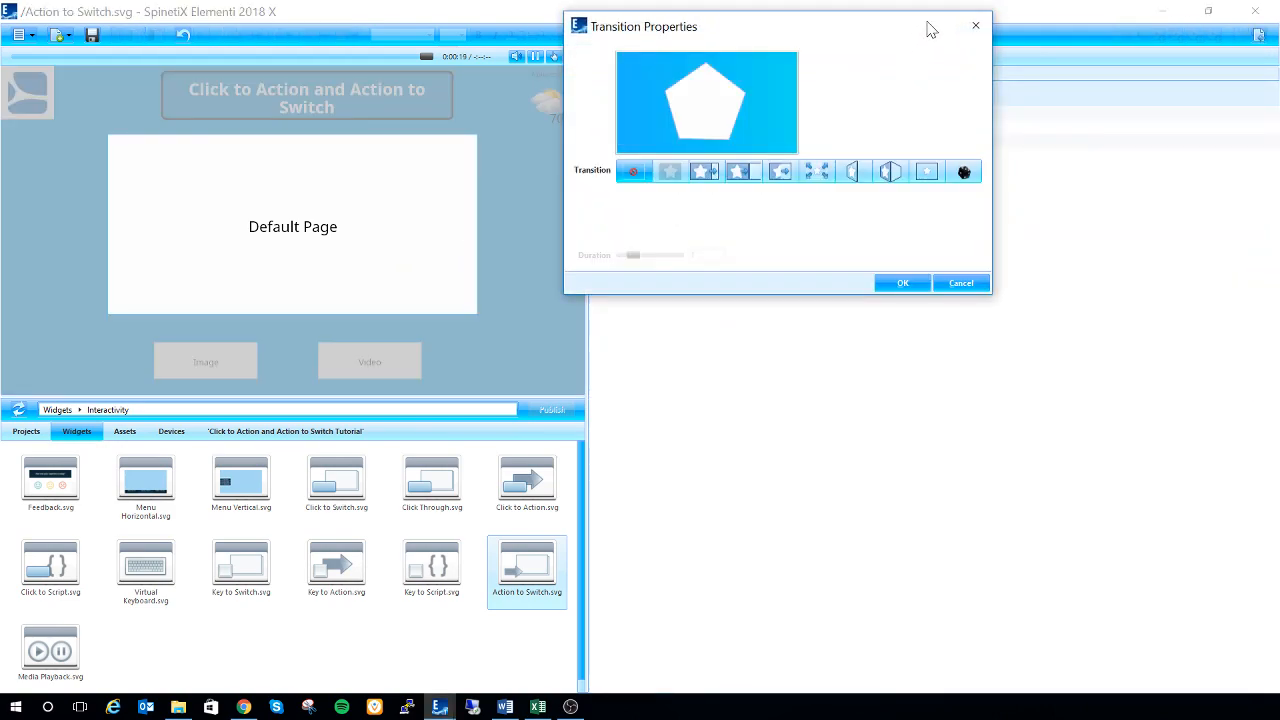
left_click(976, 27)
left_click(677, 57)
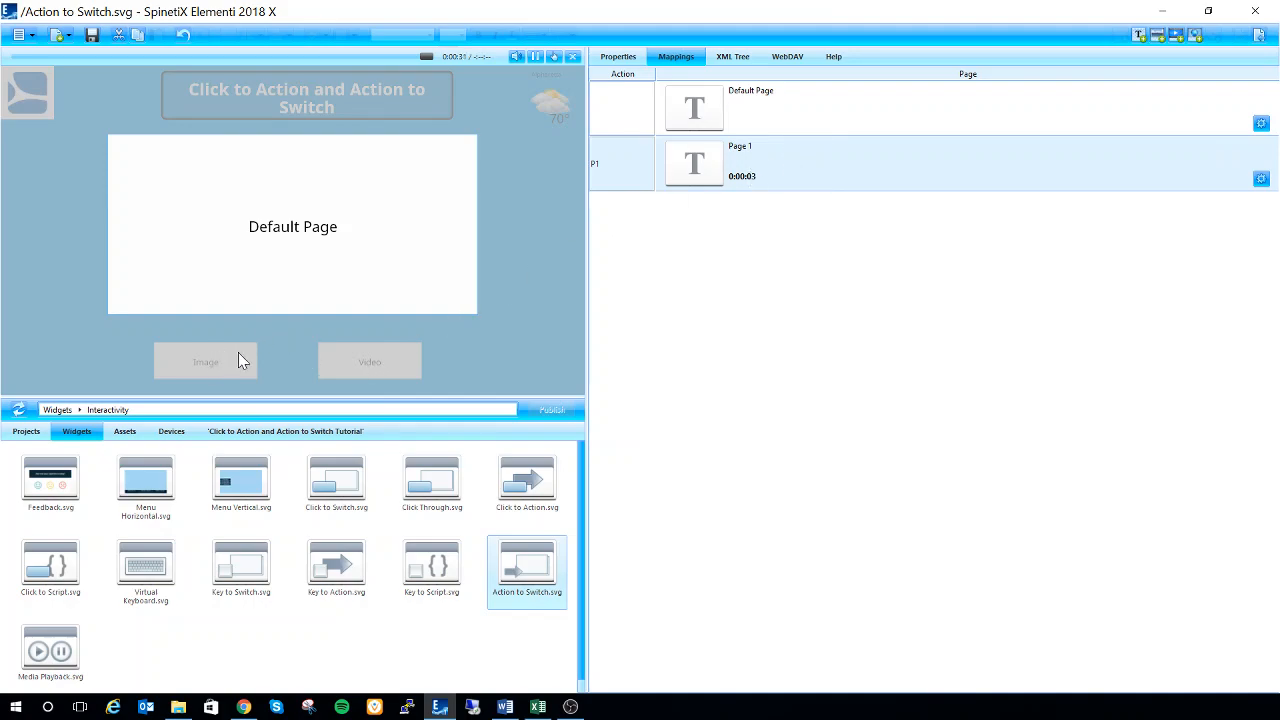
Compare with the Click to Action layer's button mappings, returning to the Action to Switch mappings
left_click(1261, 39)
left_click(684, 142)
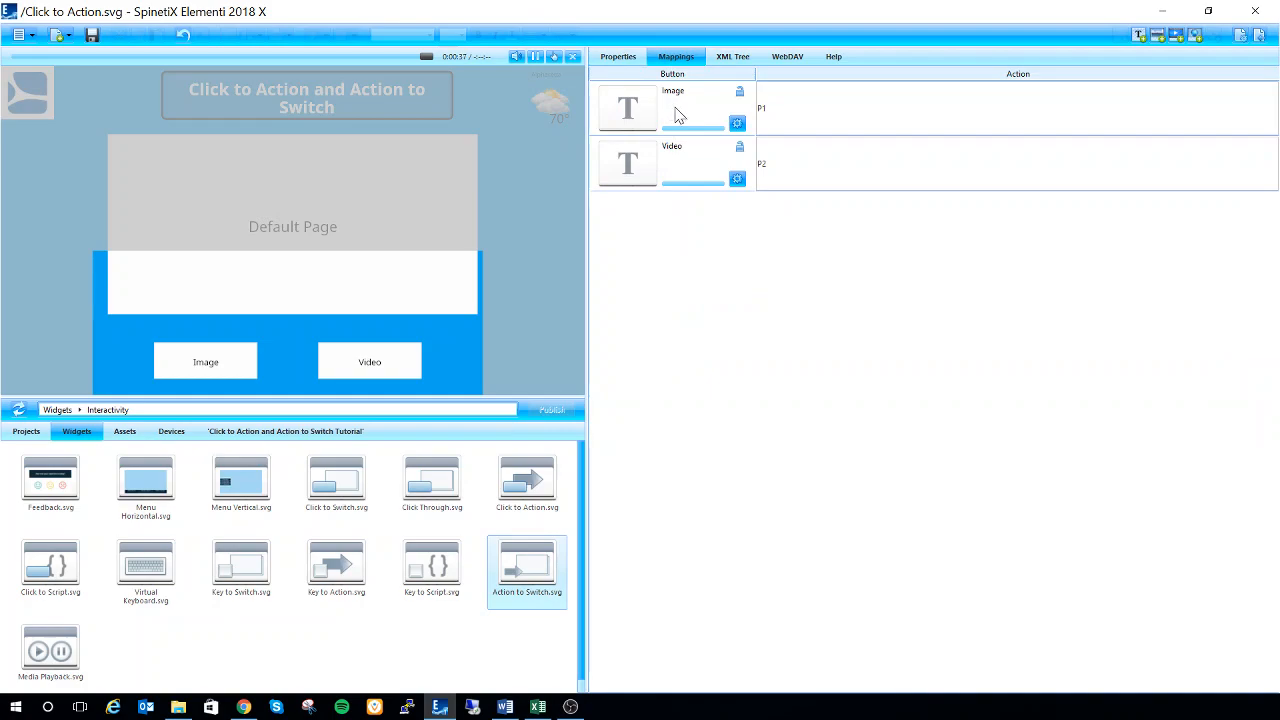
left_click(1259, 37)
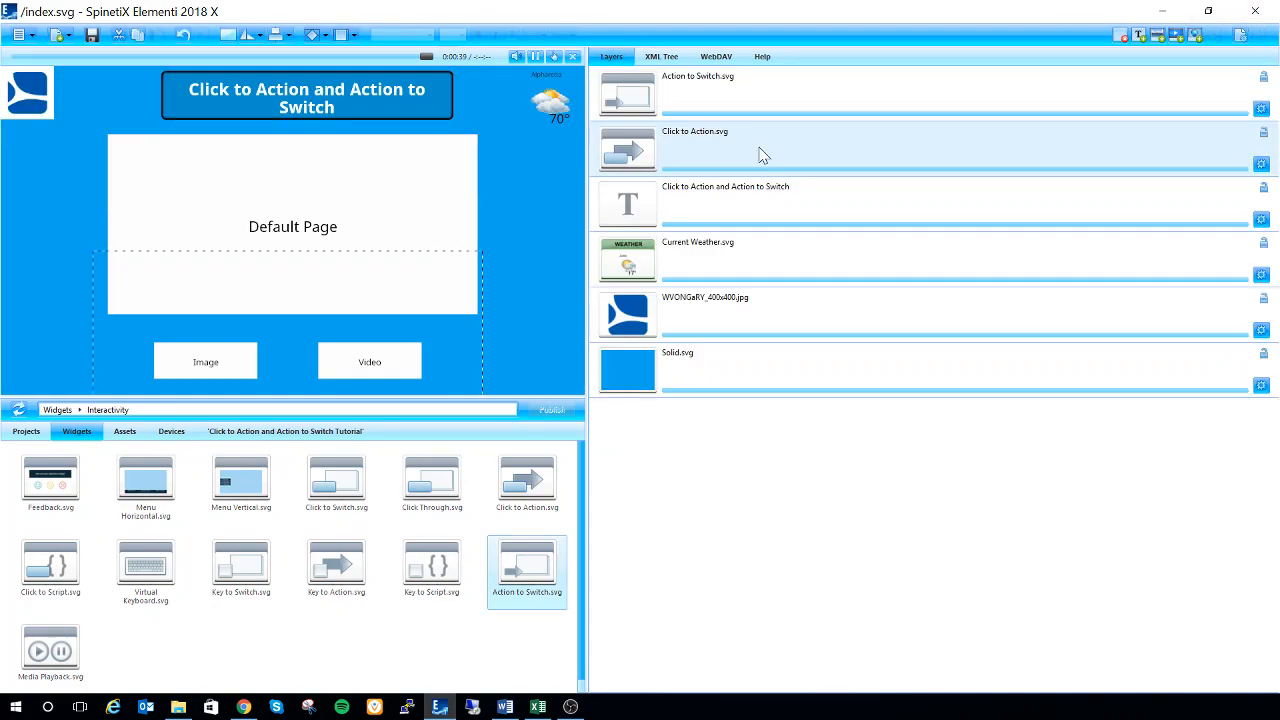
double_click(749, 95)
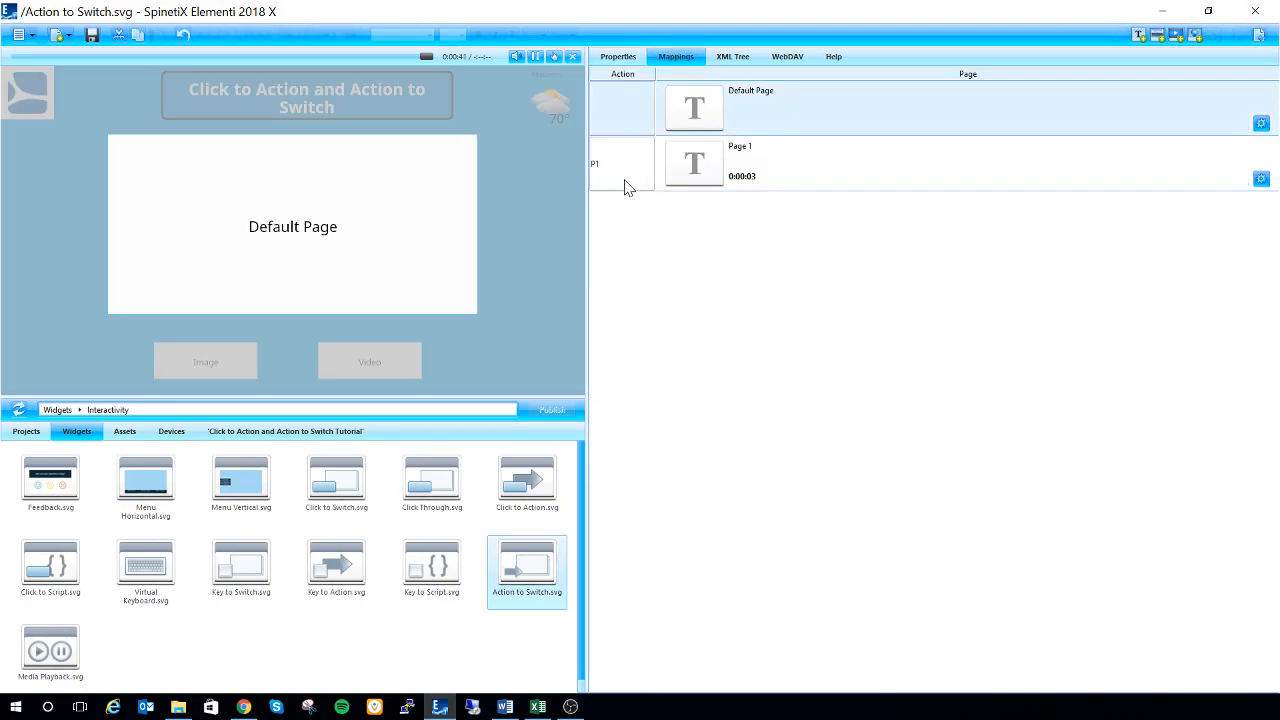
Add a text layer as another page in the Action to Switch mappings and assign it action P2
left_click(627, 187)
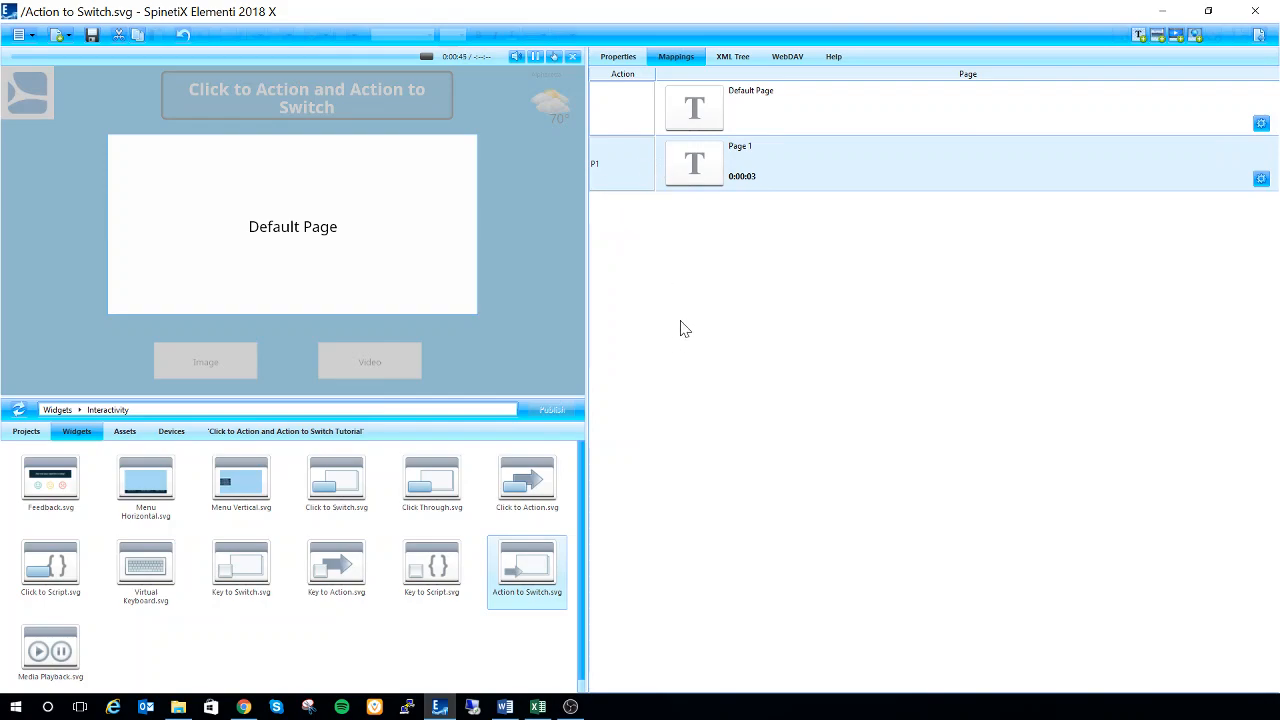
left_click(1144, 40)
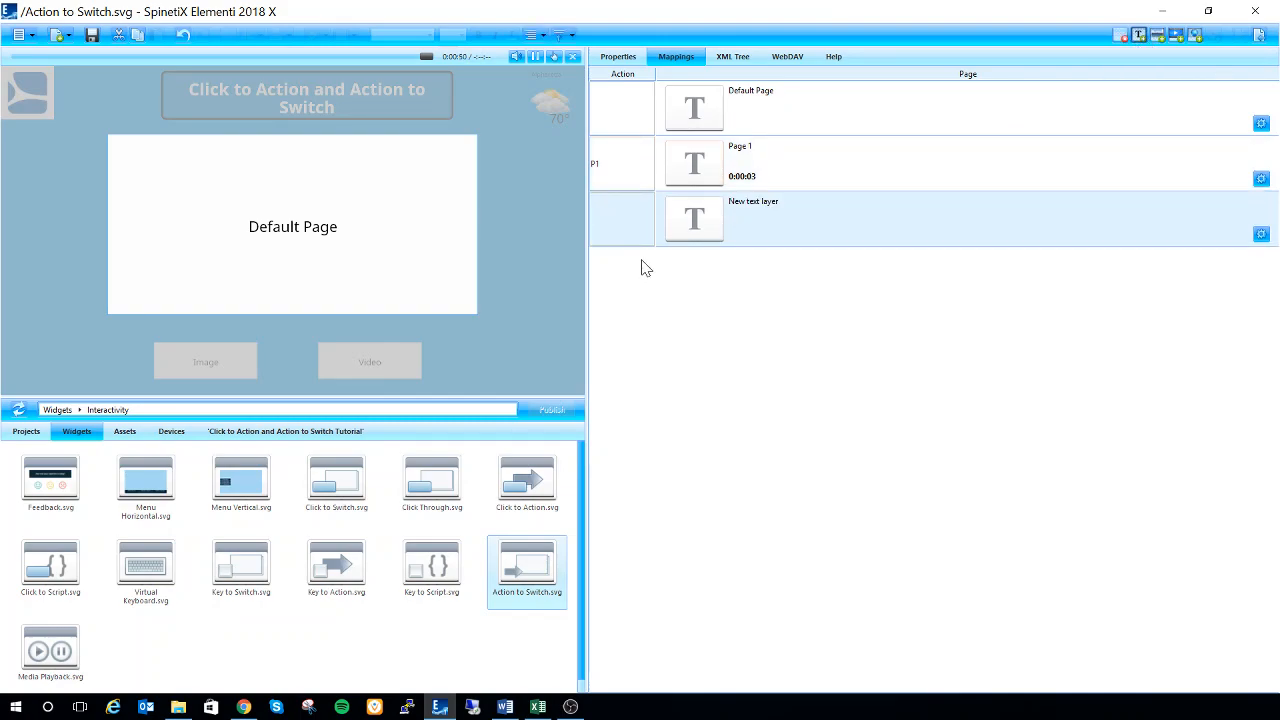
left_click(619, 230)
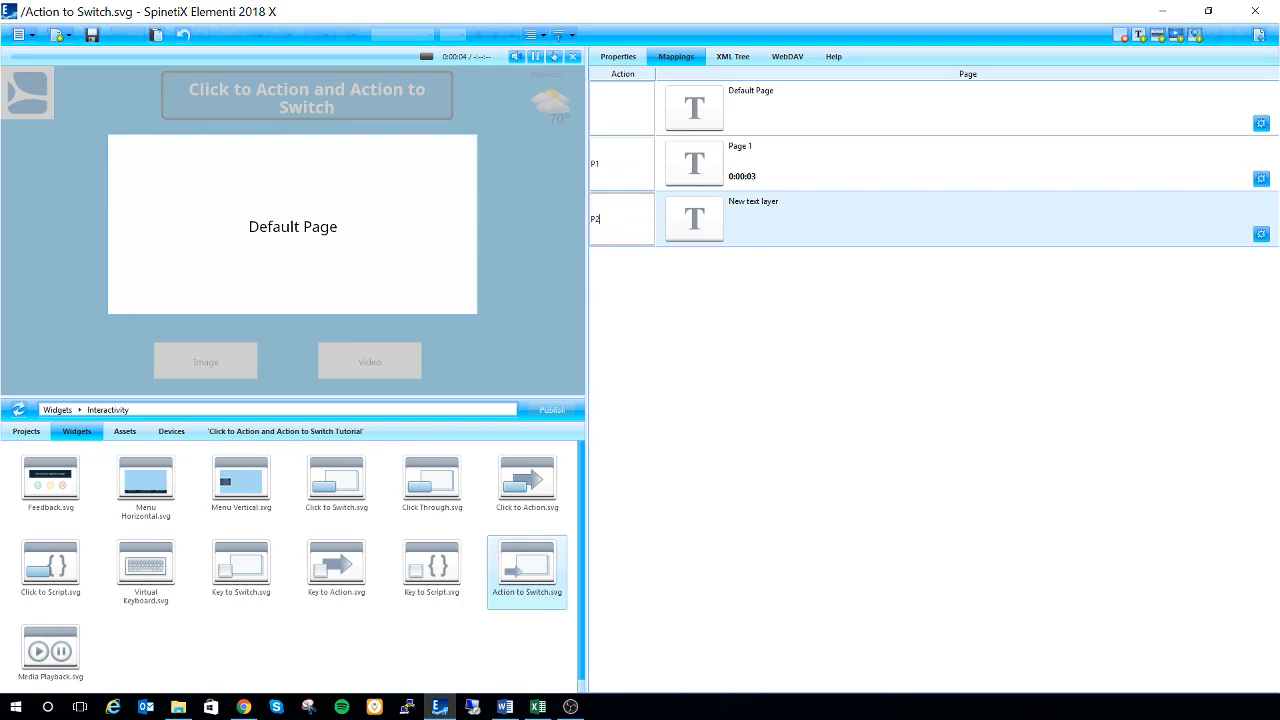
key("Return")
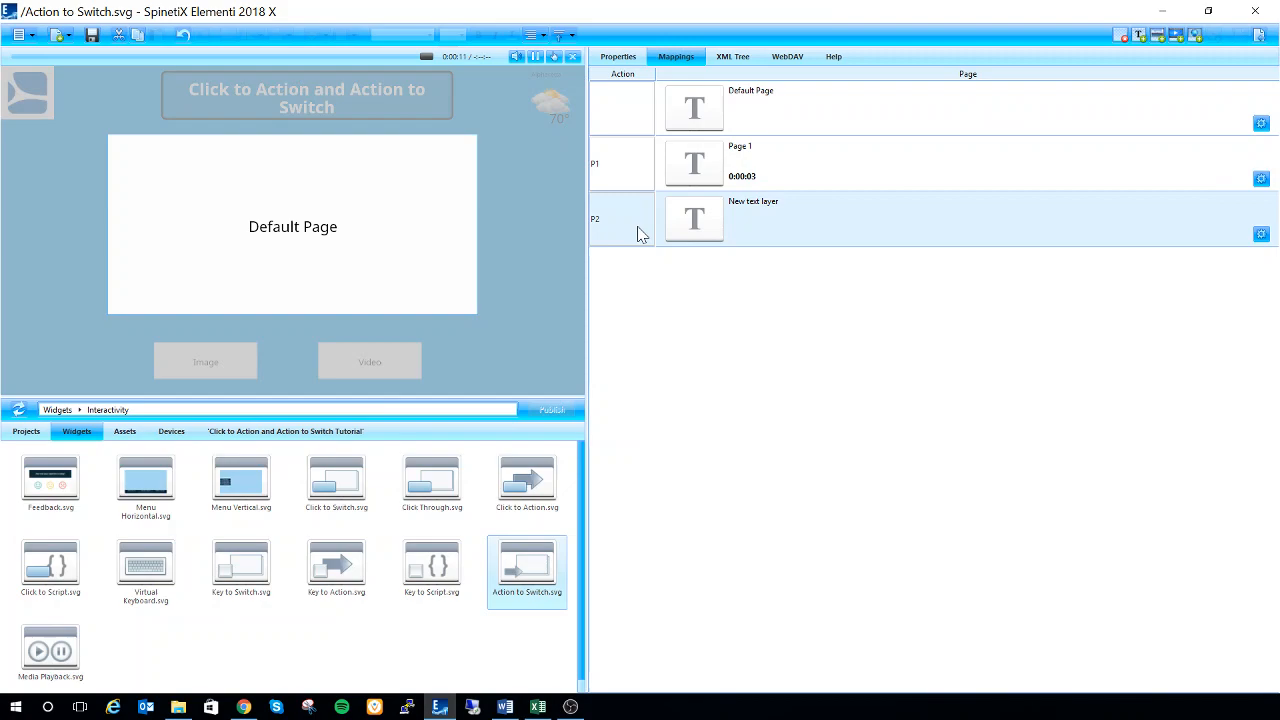
Show the files of the Click to Action and Action to Switch Tutorial project
left_click(613, 180)
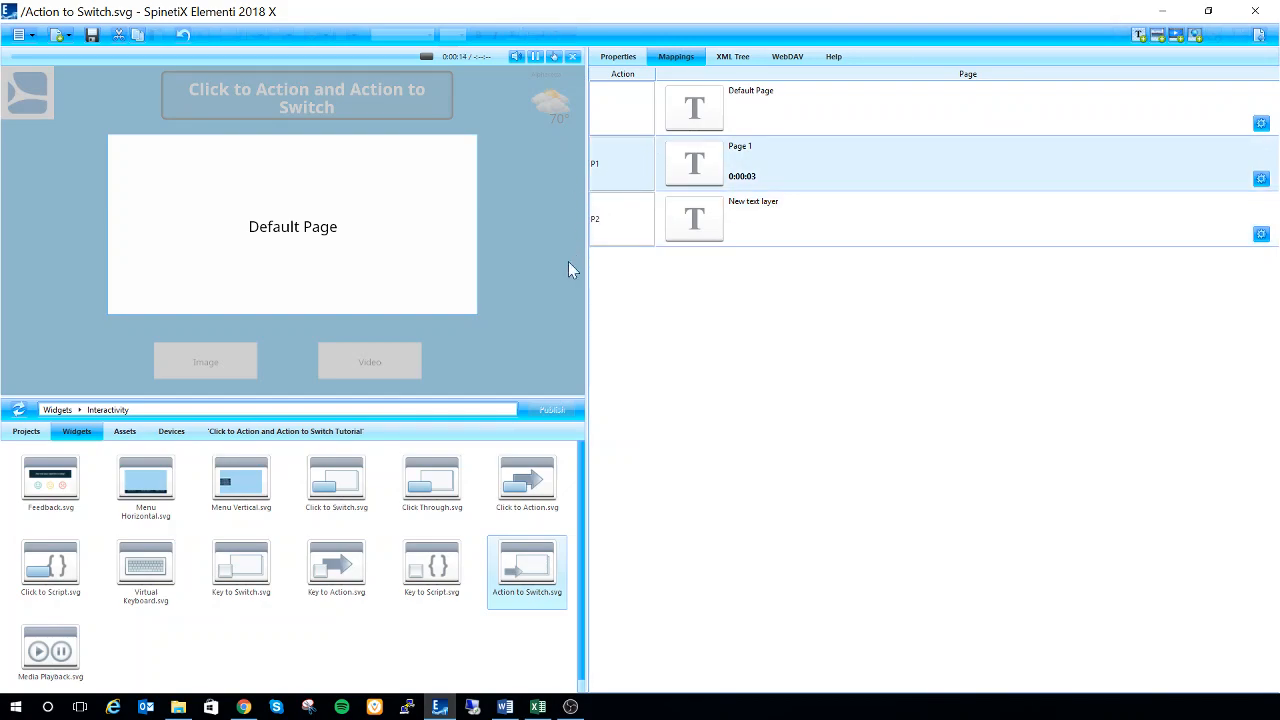
left_click(270, 436)
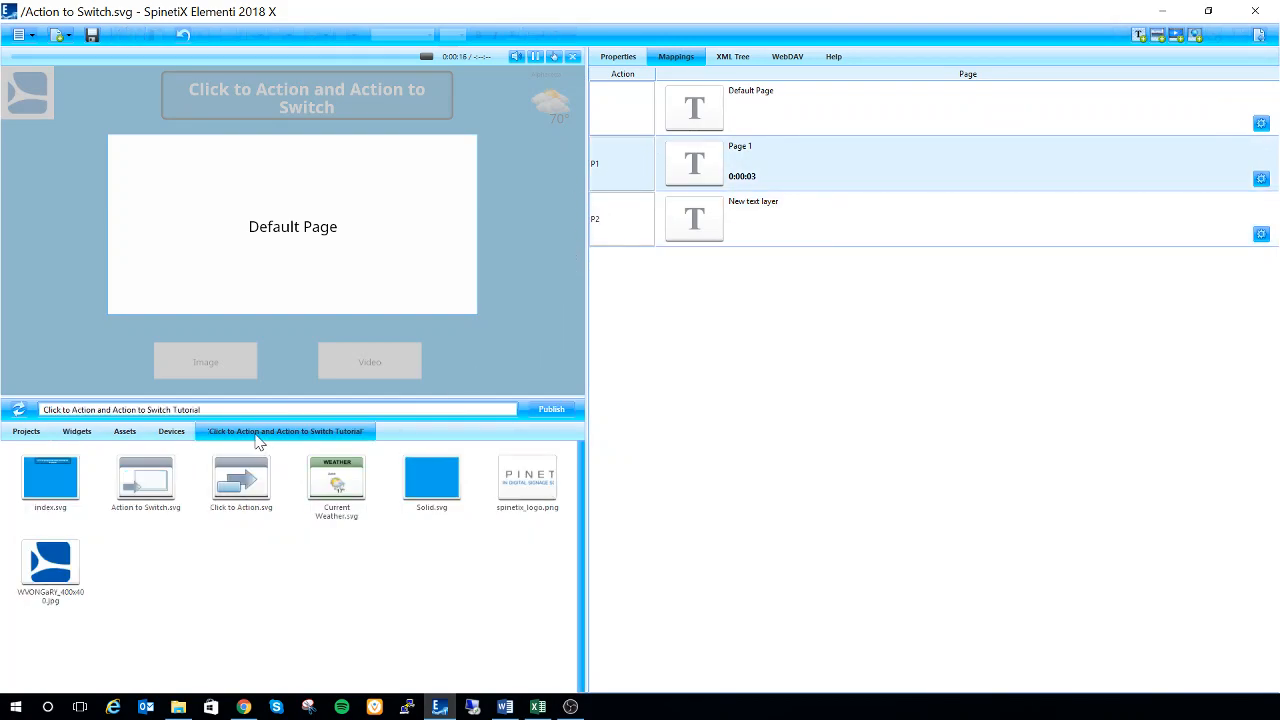
left_click(623, 230)
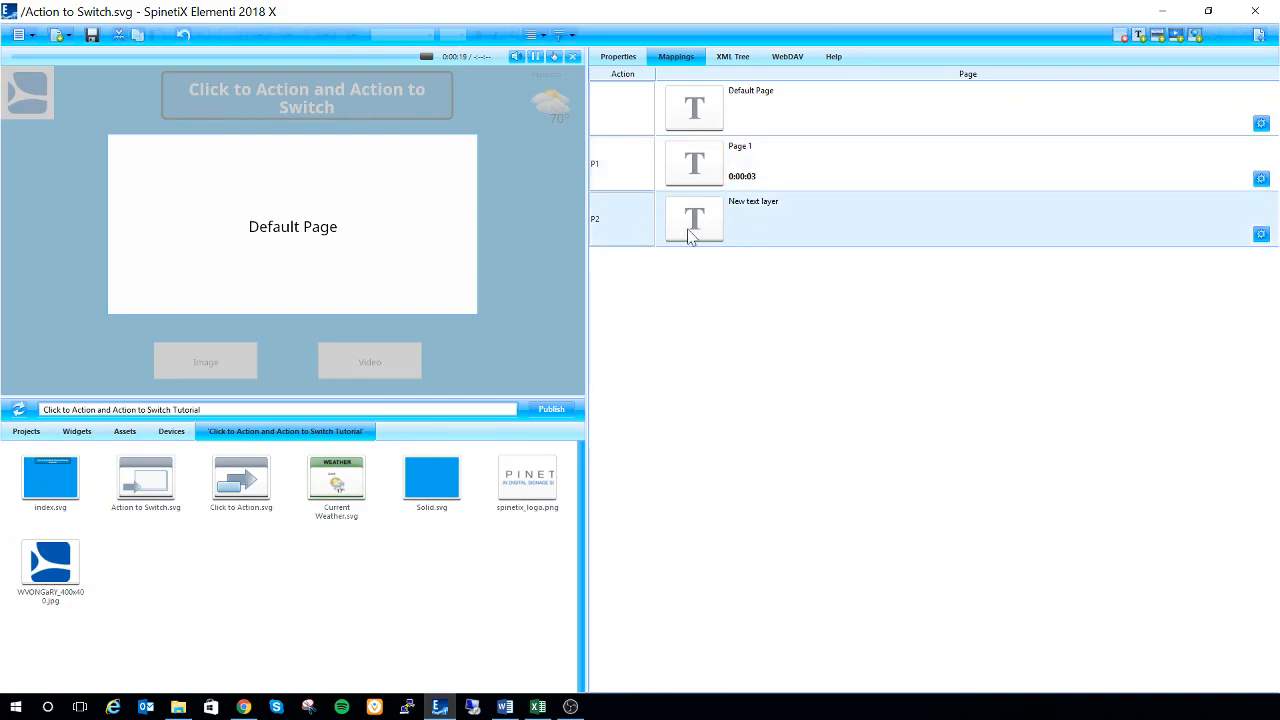
Switch to File Explorer and copy the image 16by900070.jpg from the Demo Pics folder into the tutorial project's files
mouse_move(170, 706)
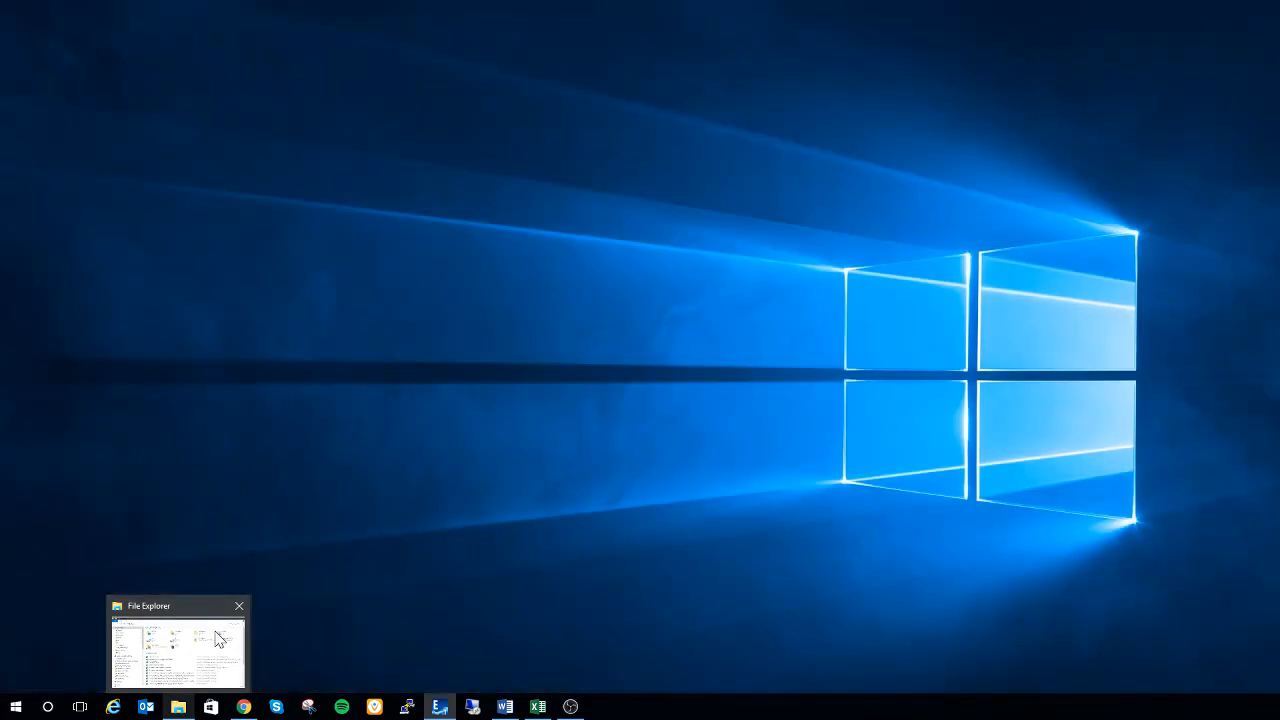
left_click(218, 640)
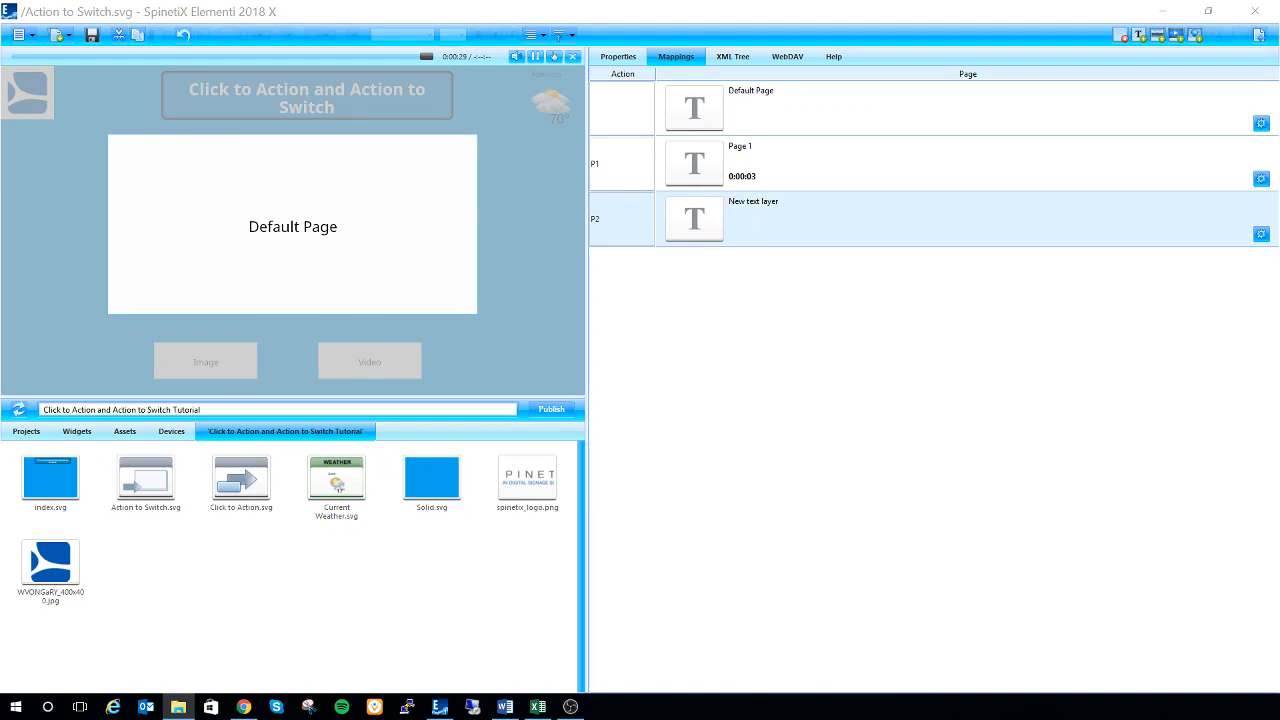
left_click_drag(60, 20, 775, 113)
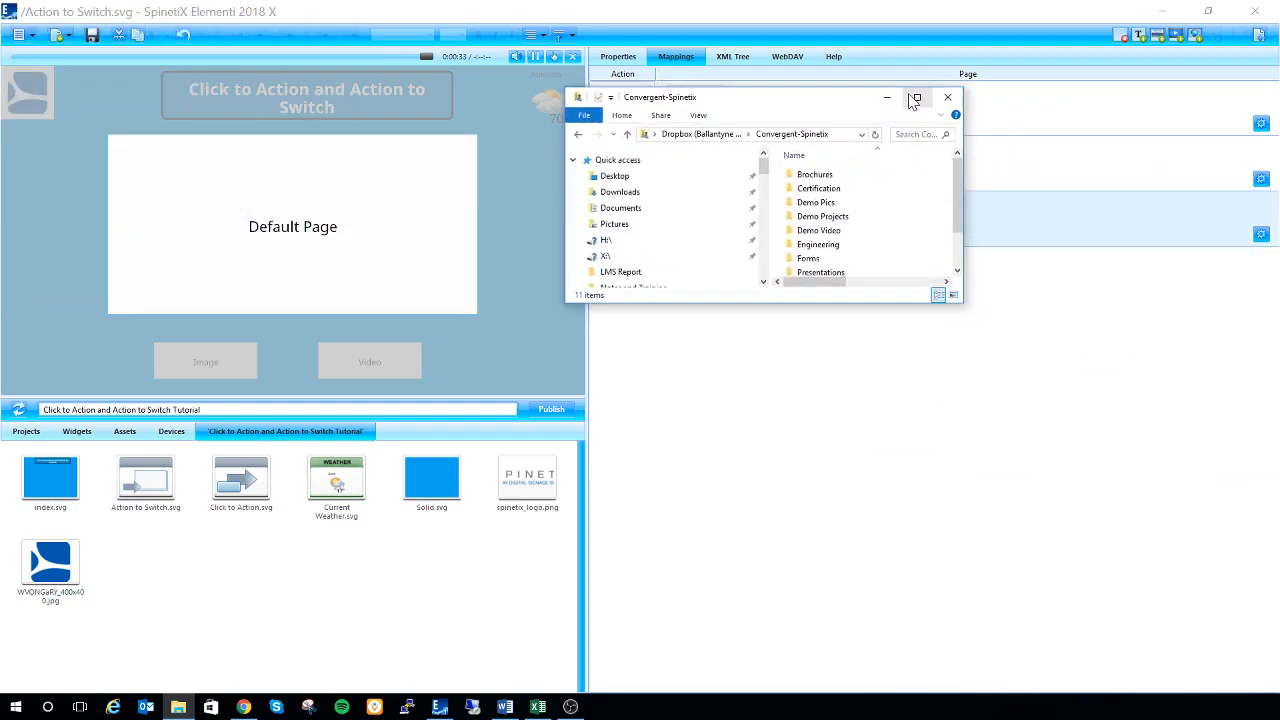
left_click_drag(967, 190, 1111, 175)
left_click_drag(902, 304, 901, 414)
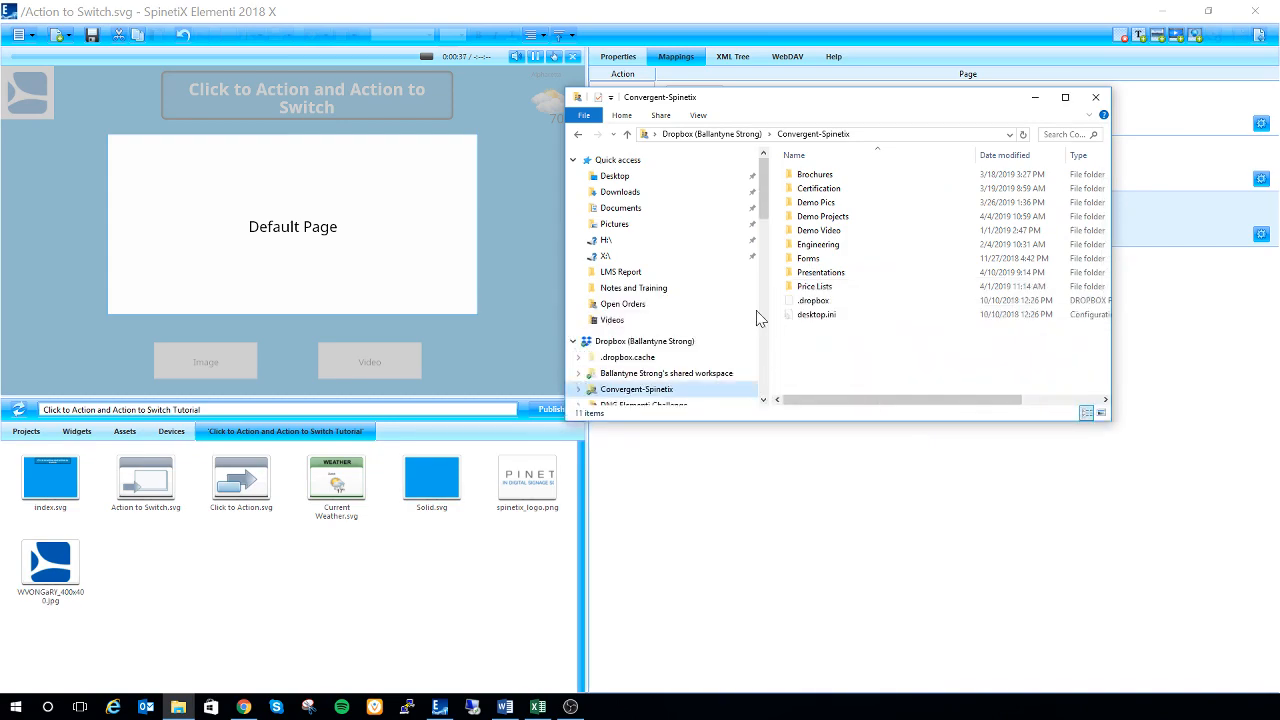
double_click(858, 204)
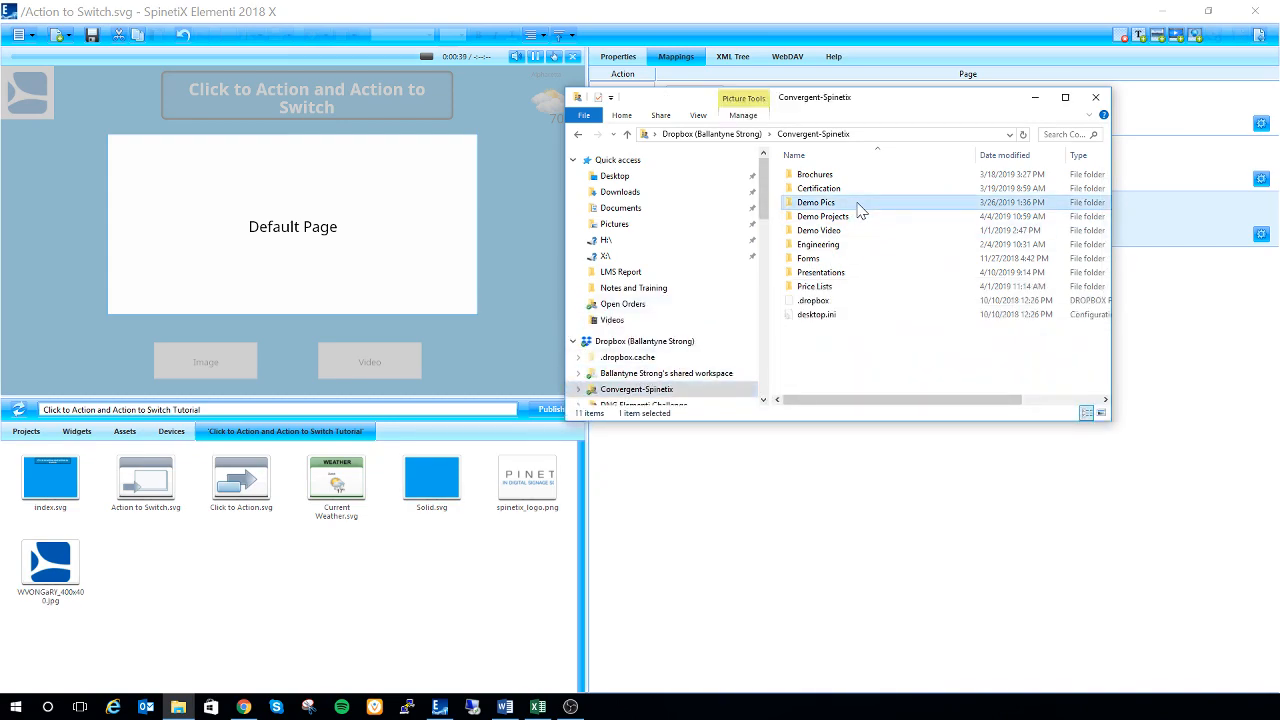
left_click_drag(975, 230, 433, 523)
Copy 06_instagram_feed_single_canned-REV.mp4 and 05_health_tips_nutrition_canned.mp4 from the Demo Video folder into the project's files
left_click(820, 134)
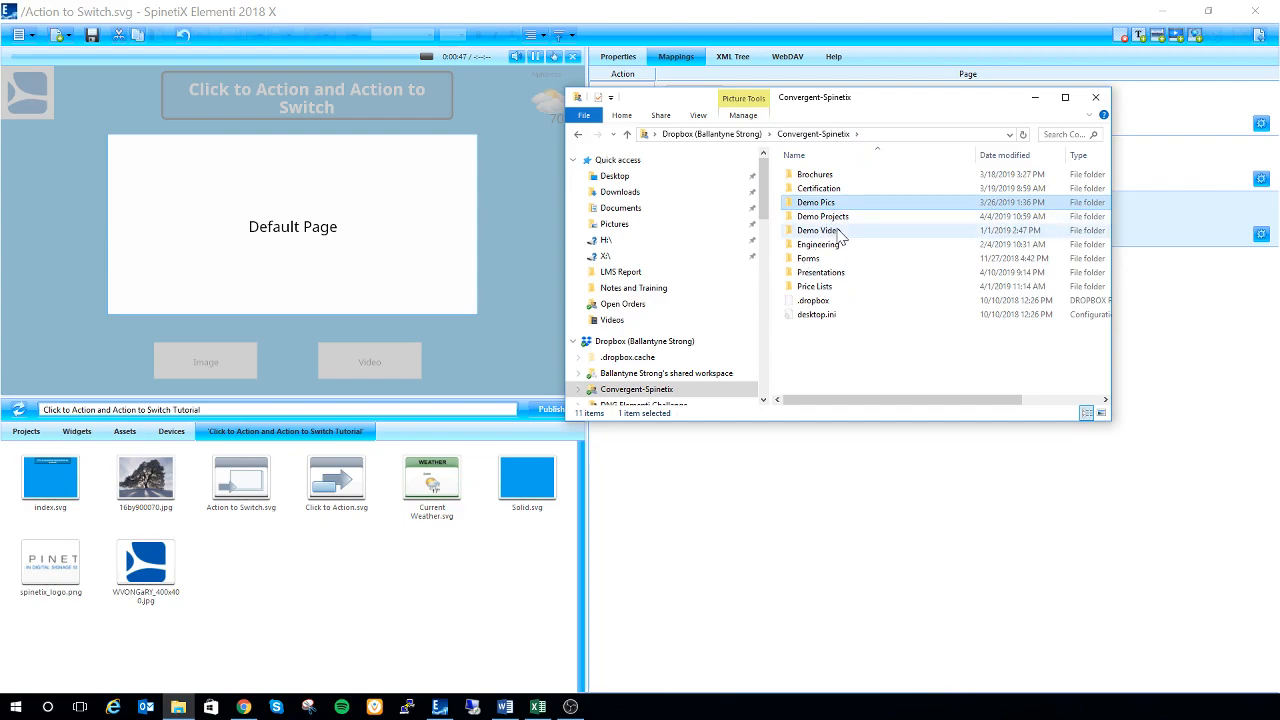
double_click(825, 233)
left_click_drag(839, 106, 808, 272)
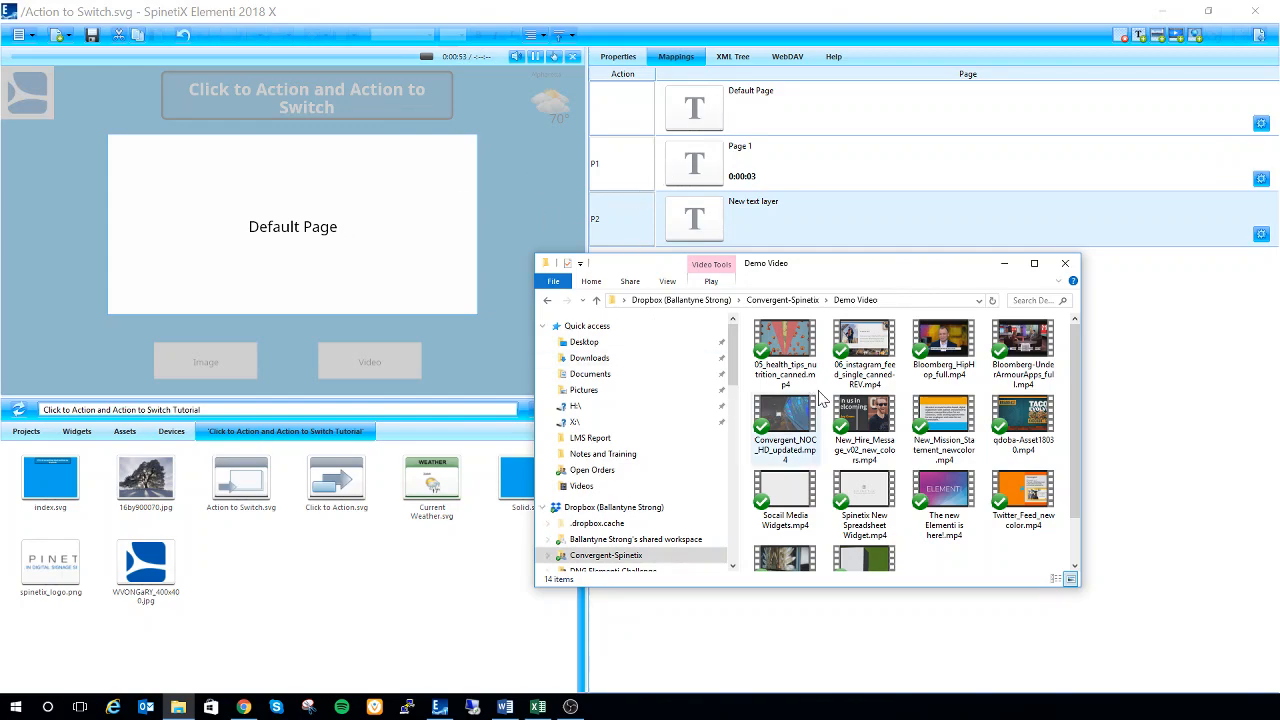
left_click_drag(865, 350, 432, 580)
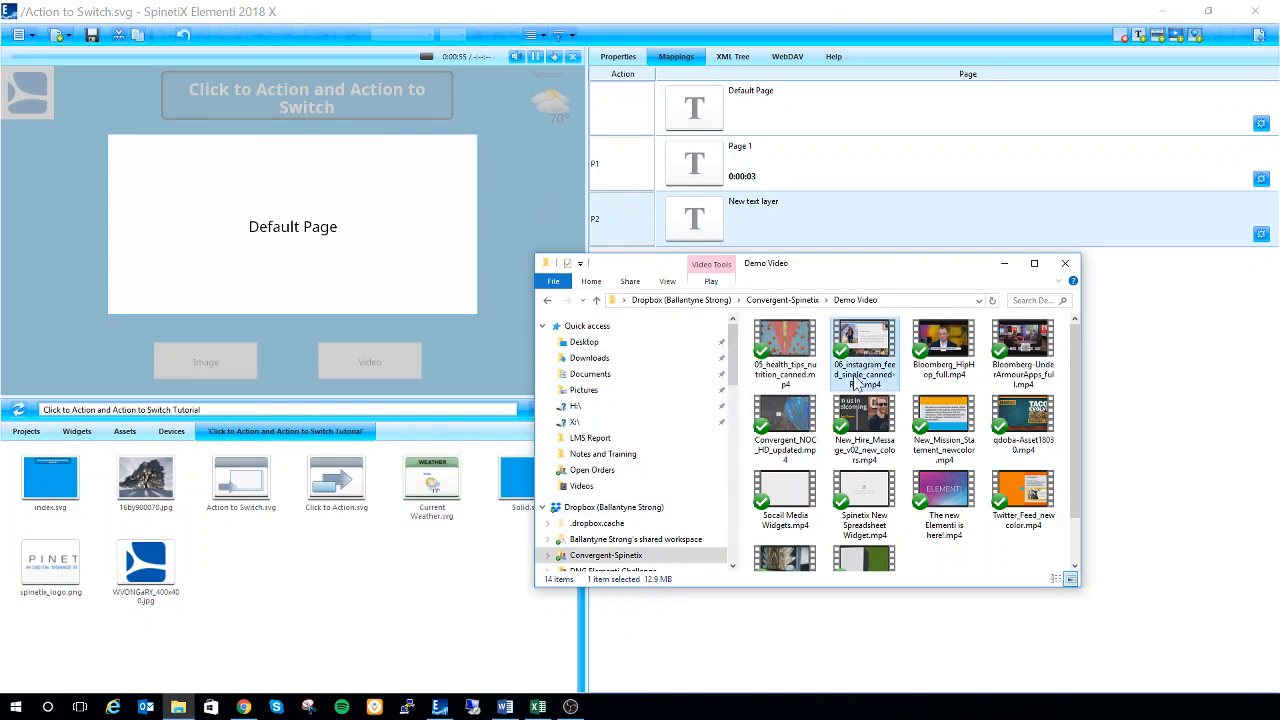
left_click(178, 707)
left_click_drag(785, 345, 430, 566)
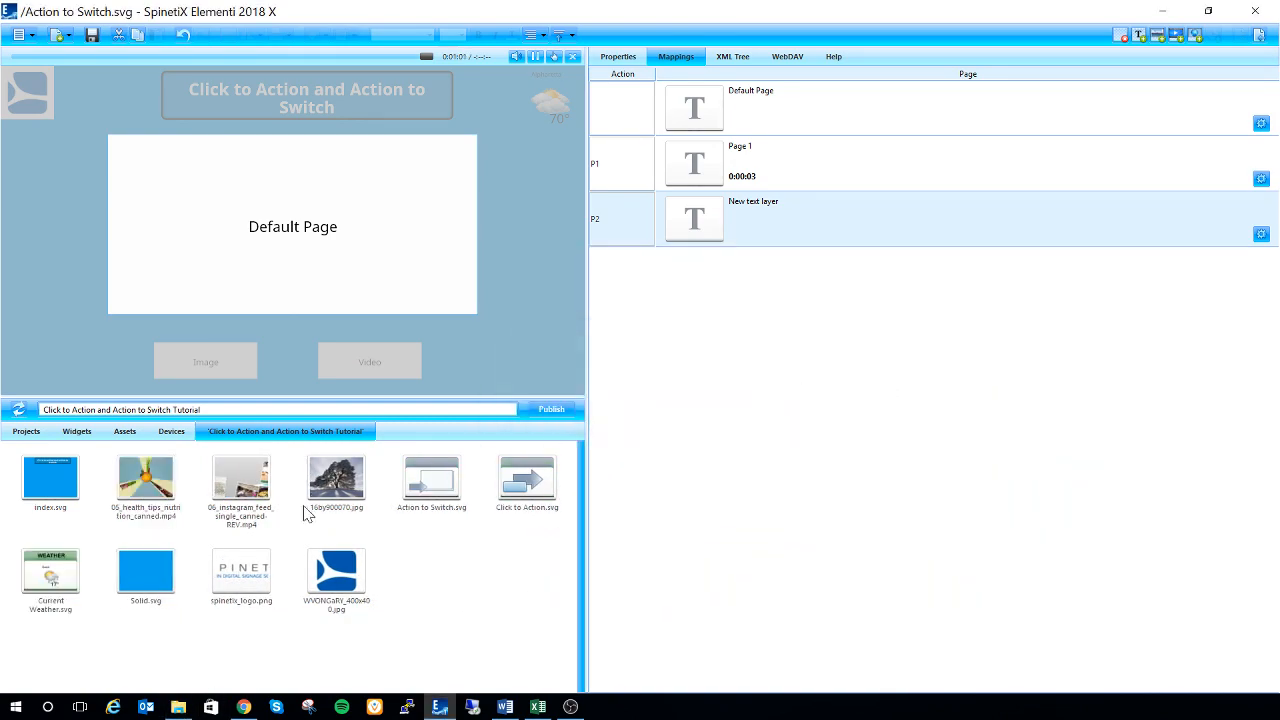
Replace the page mapped to P1 with 16by900070.jpg and the page mapped to P2 with 06_instagram_feed_single_canned-REV.mp4
left_click(776, 147)
left_click(777, 106)
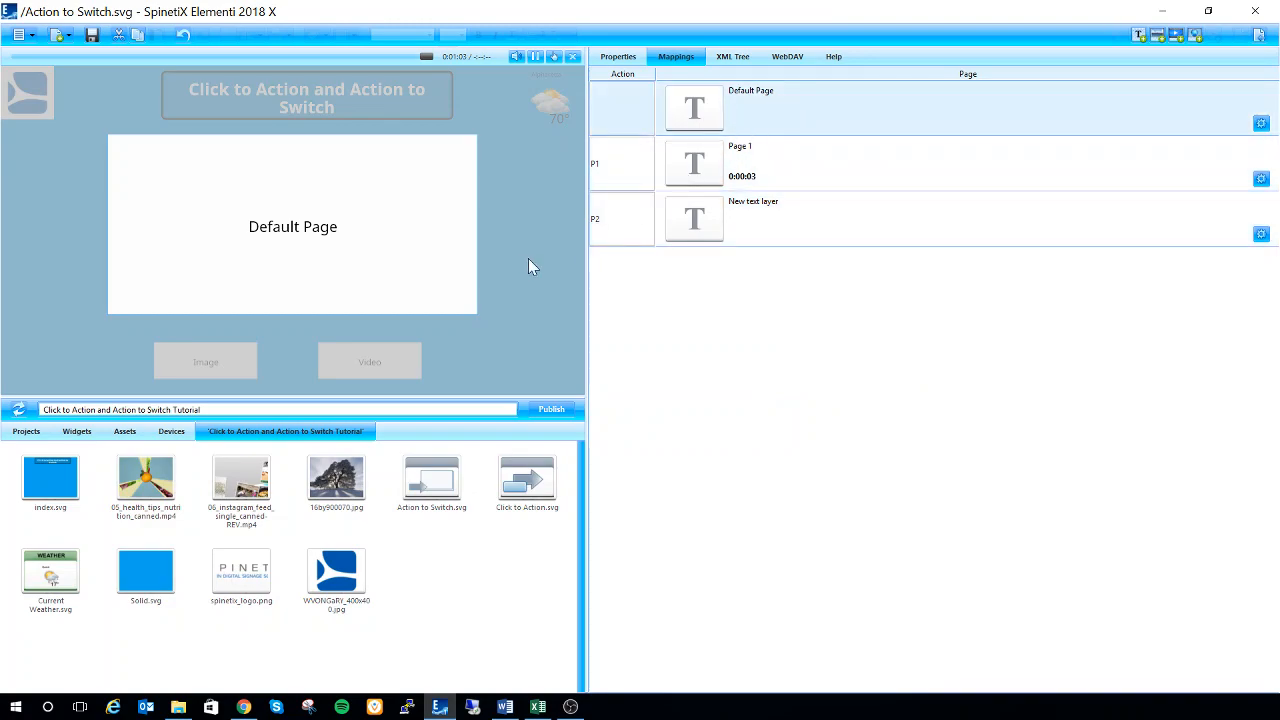
left_click(846, 164)
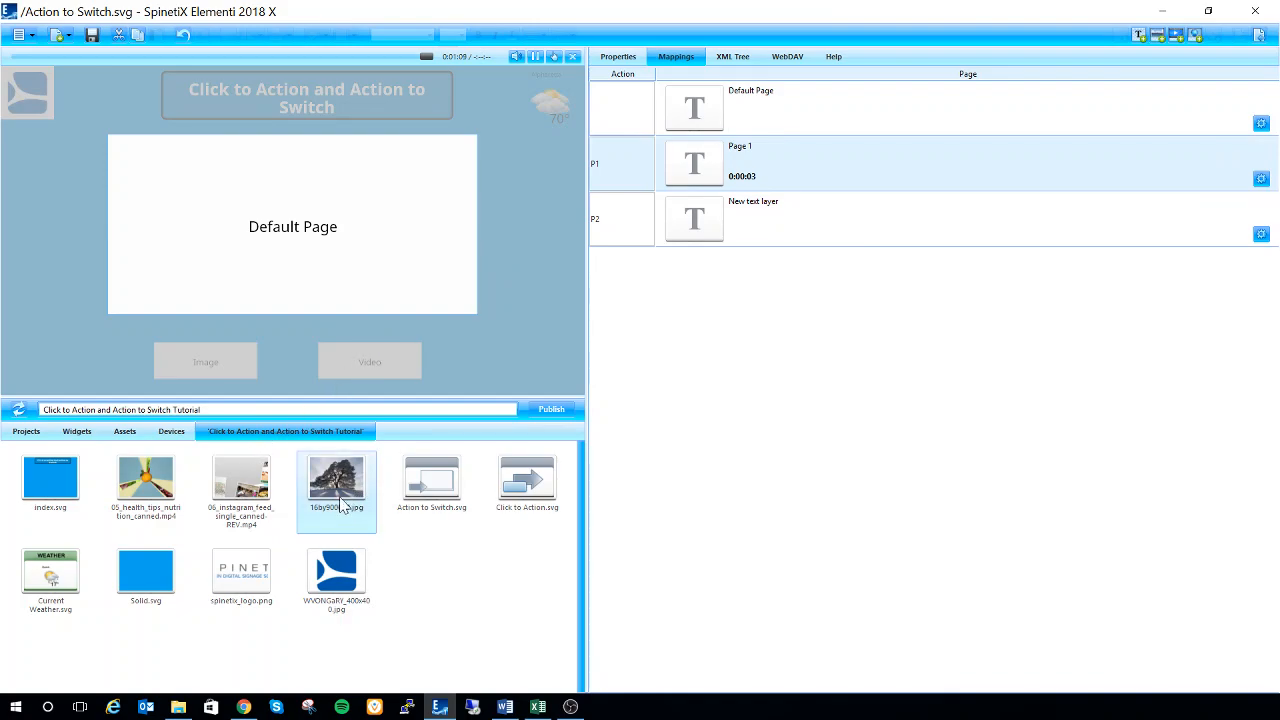
left_click_drag(337, 495, 824, 168)
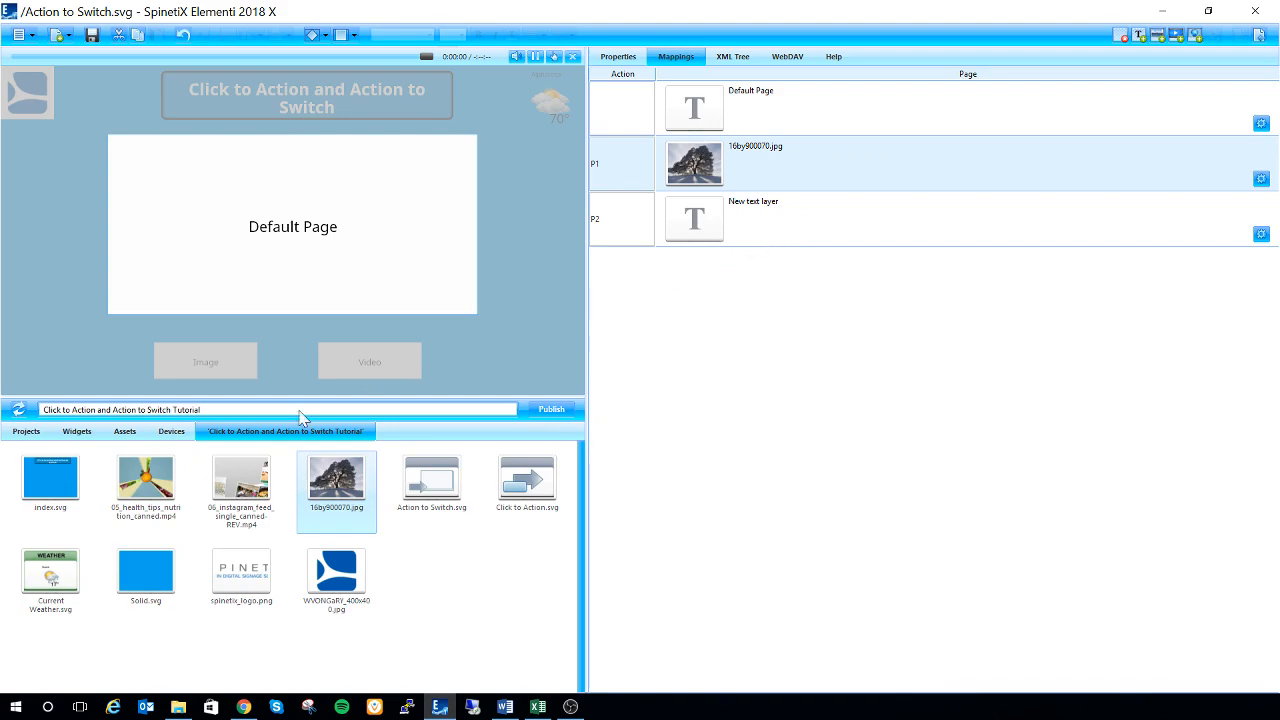
left_click_drag(242, 480, 789, 220)
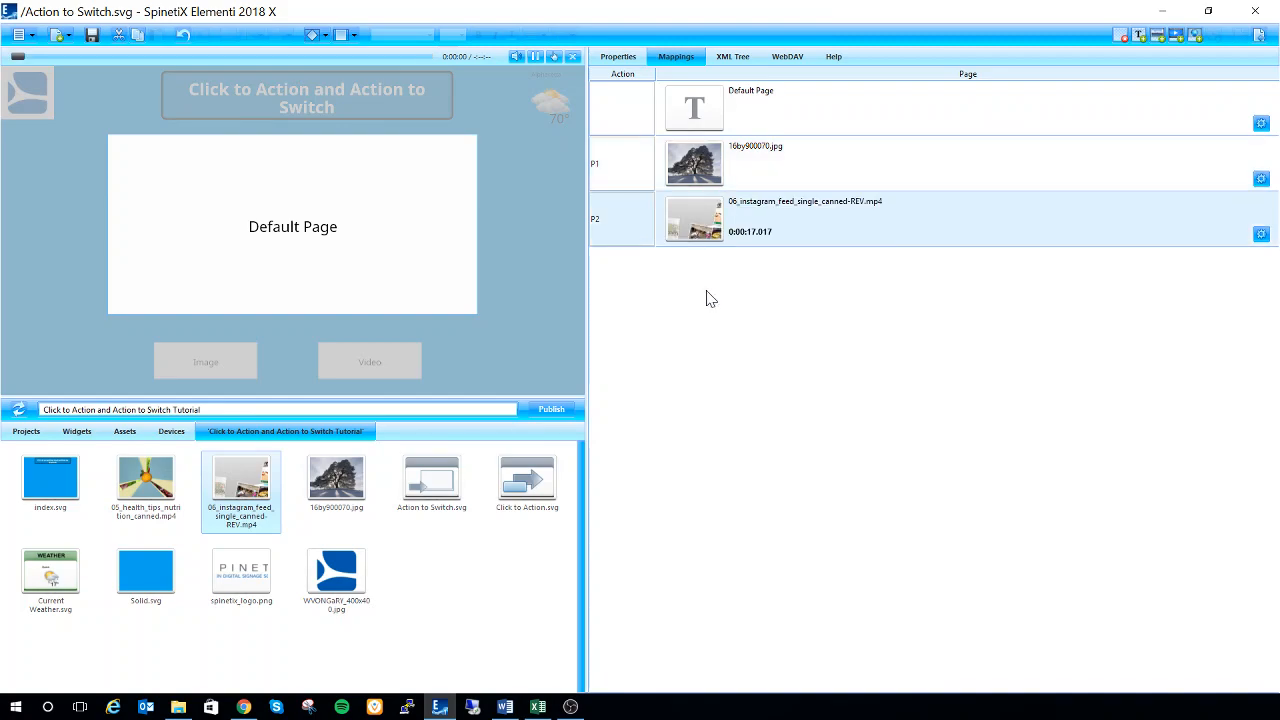
Replace the default page in the Action to Switch mappings with 05_health_tips_nutrition_canned.mp4
left_click(782, 122)
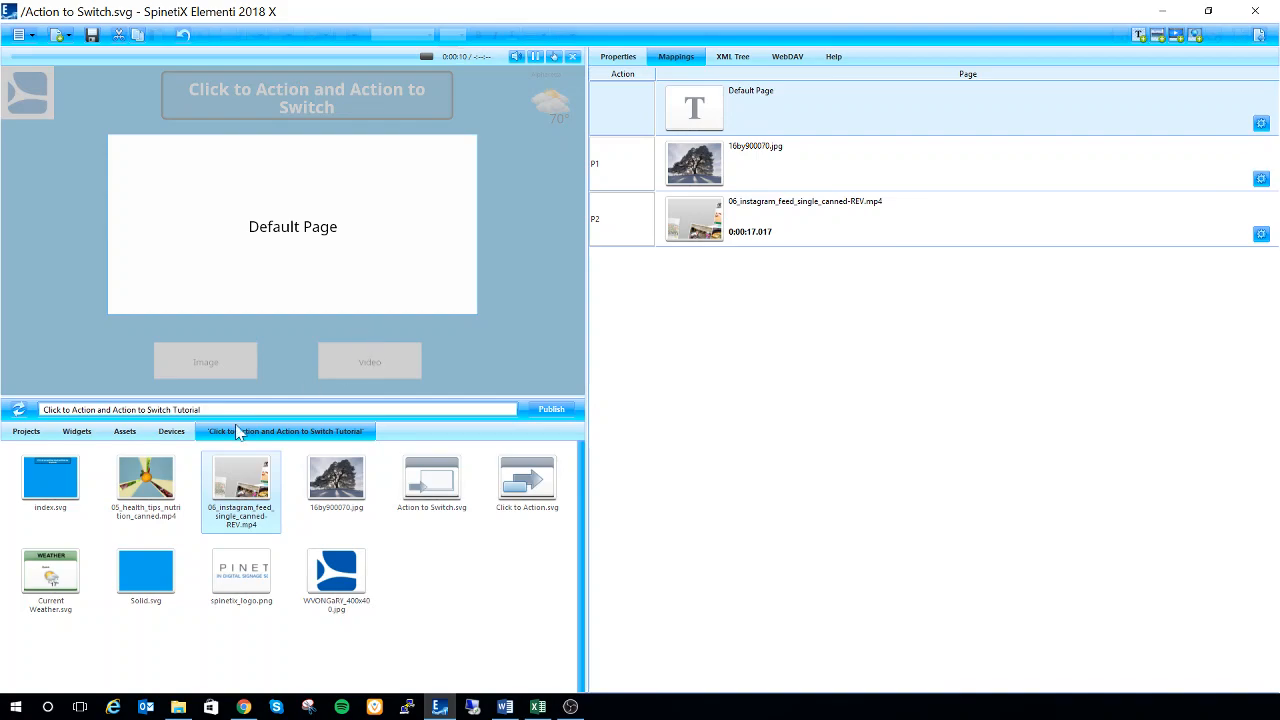
left_click(144, 497)
left_click_drag(145, 500, 843, 114)
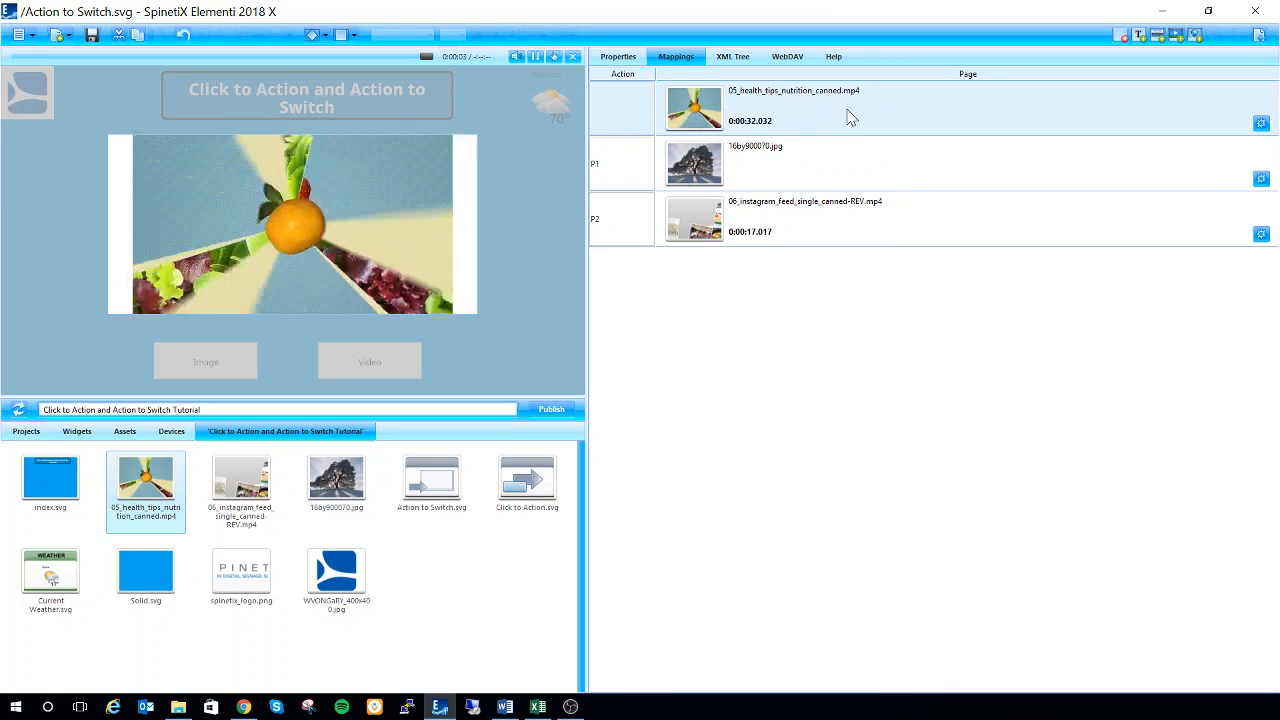
Return to the index document and save it
left_click(1258, 36)
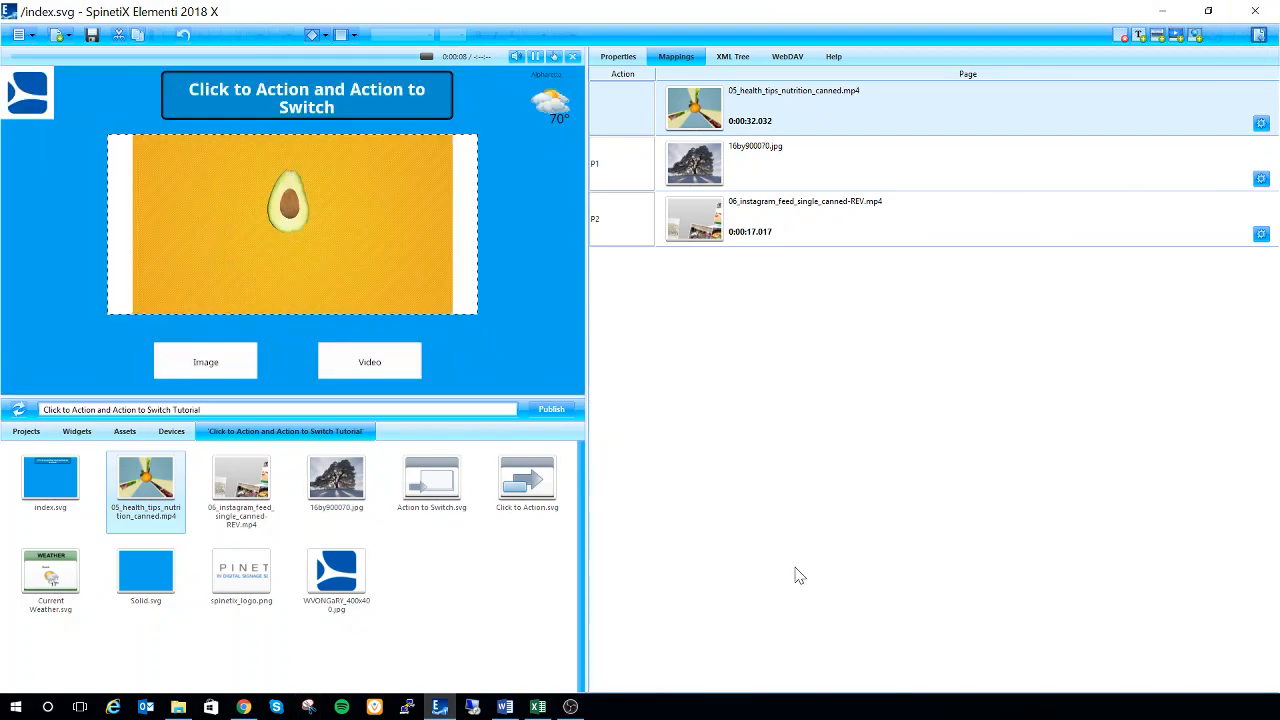
left_click(91, 40)
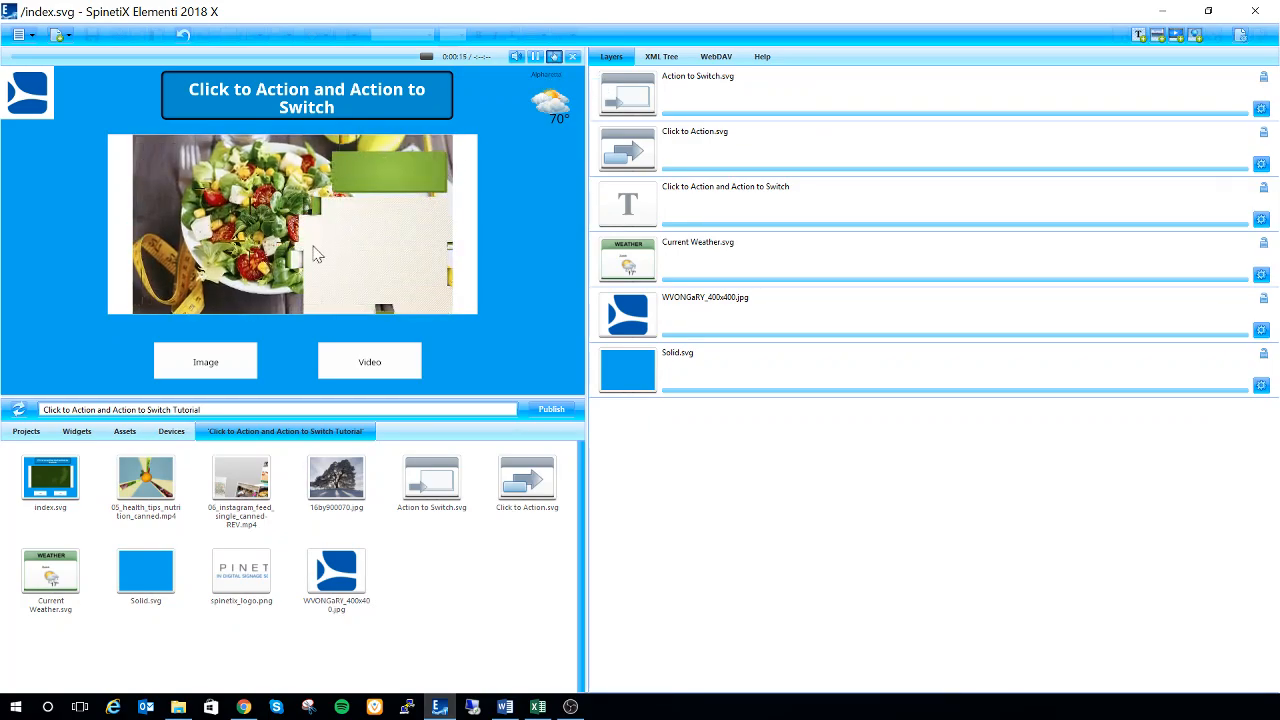
Test the Image and Video buttons in the preview of the index page
left_click(218, 369)
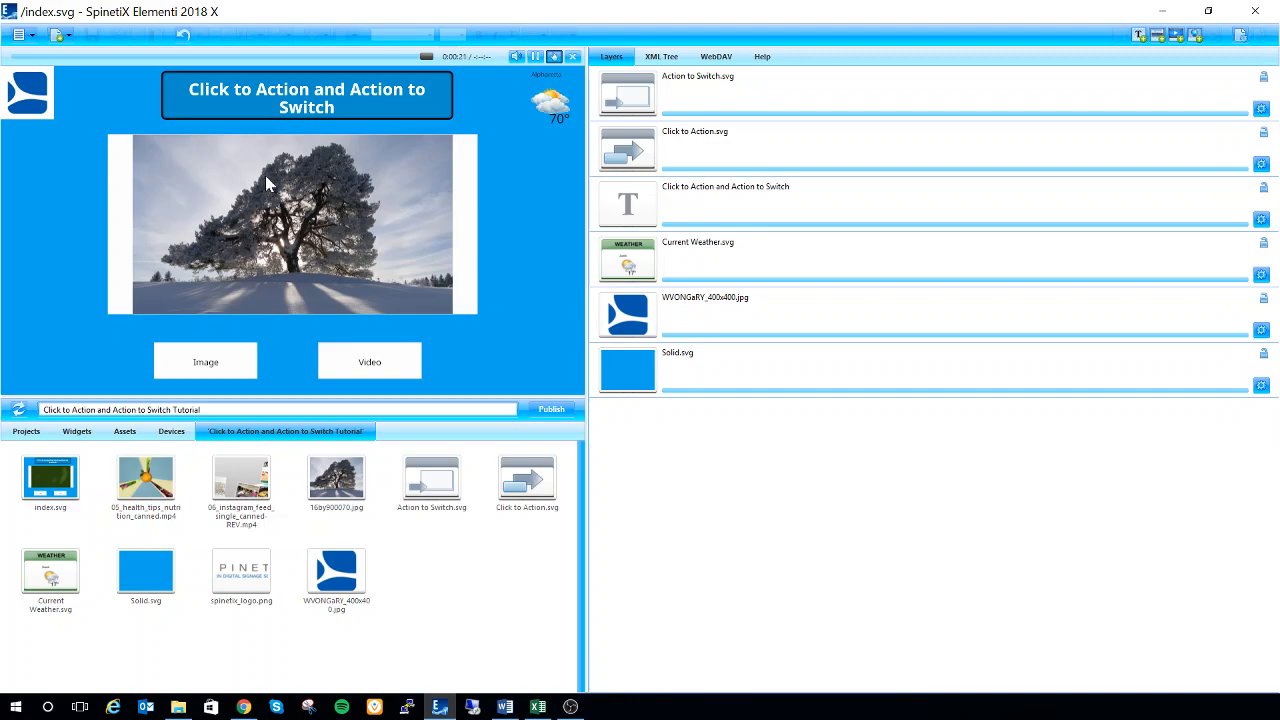
left_click(366, 371)
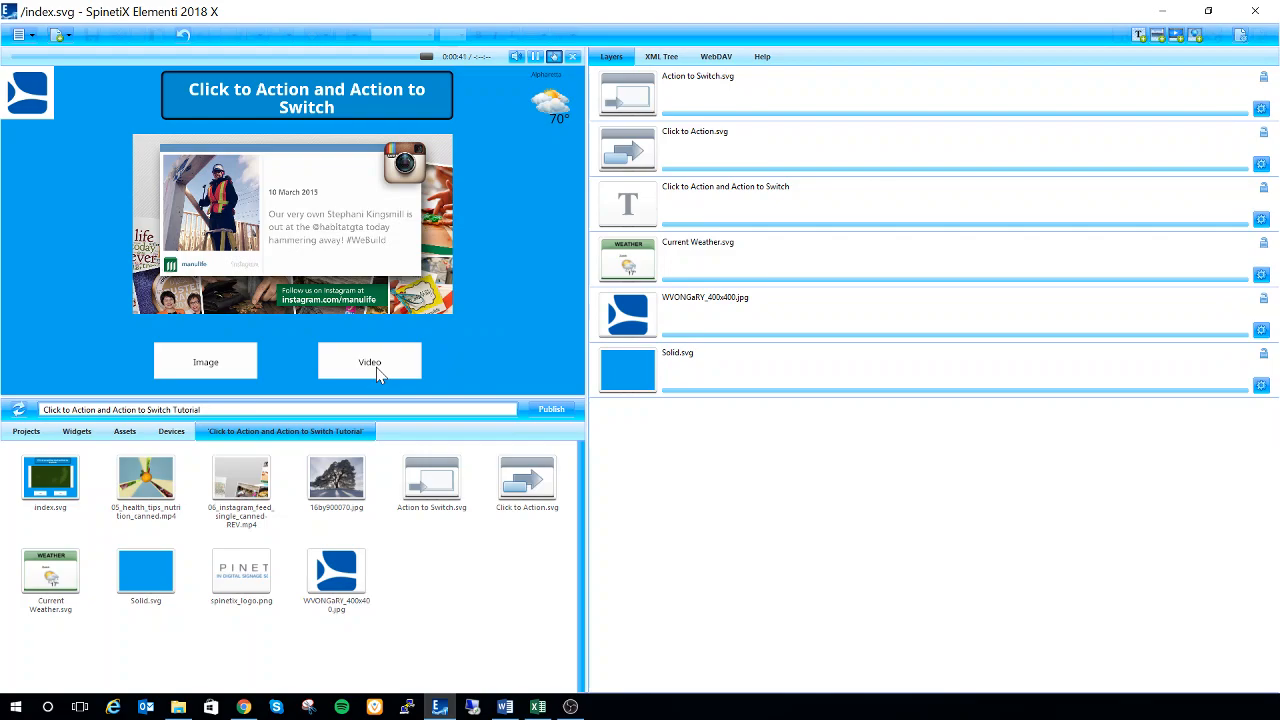
Open the Aquarium Interactive Project and view the mappings of its Action to Switch widget
left_click(28, 431)
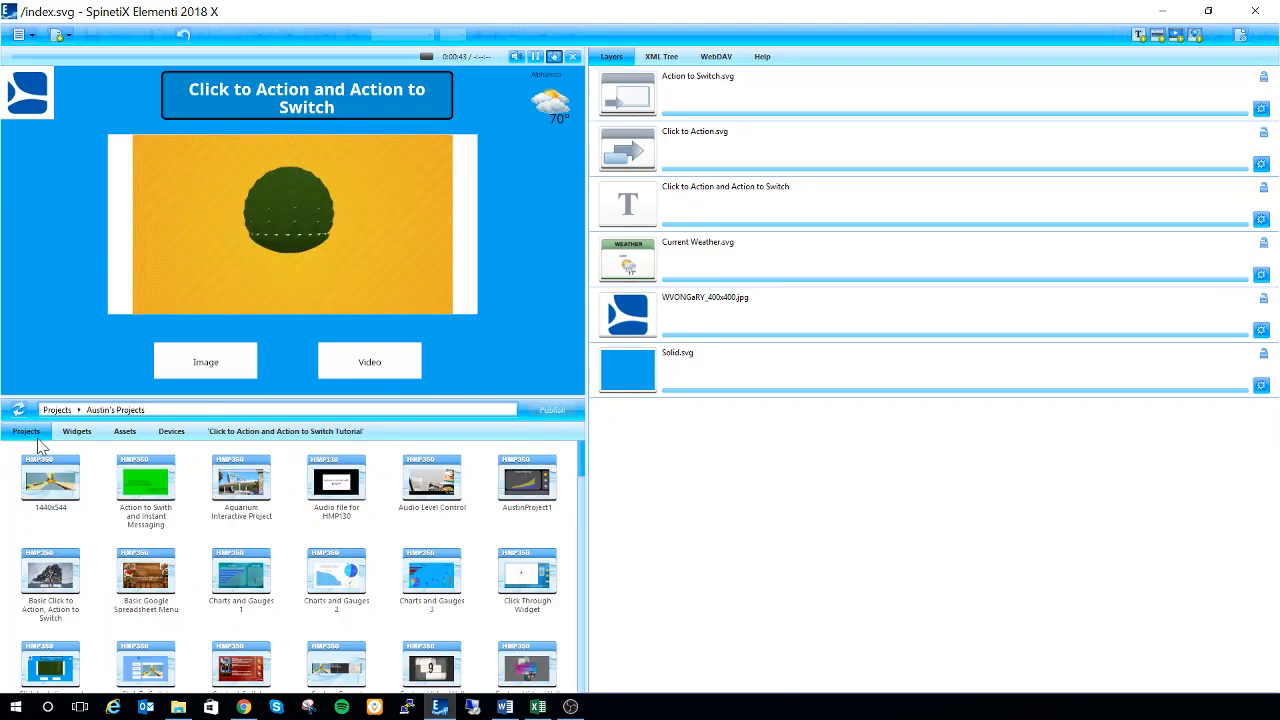
double_click(240, 508)
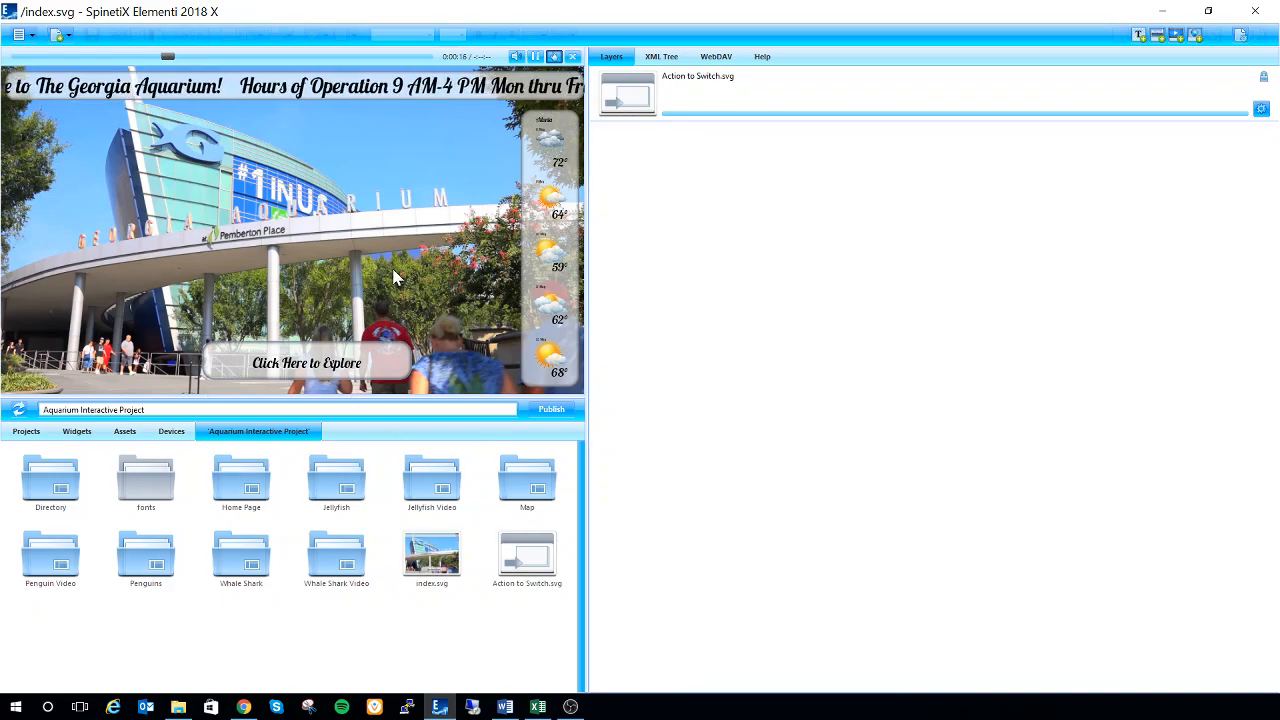
left_click(660, 112)
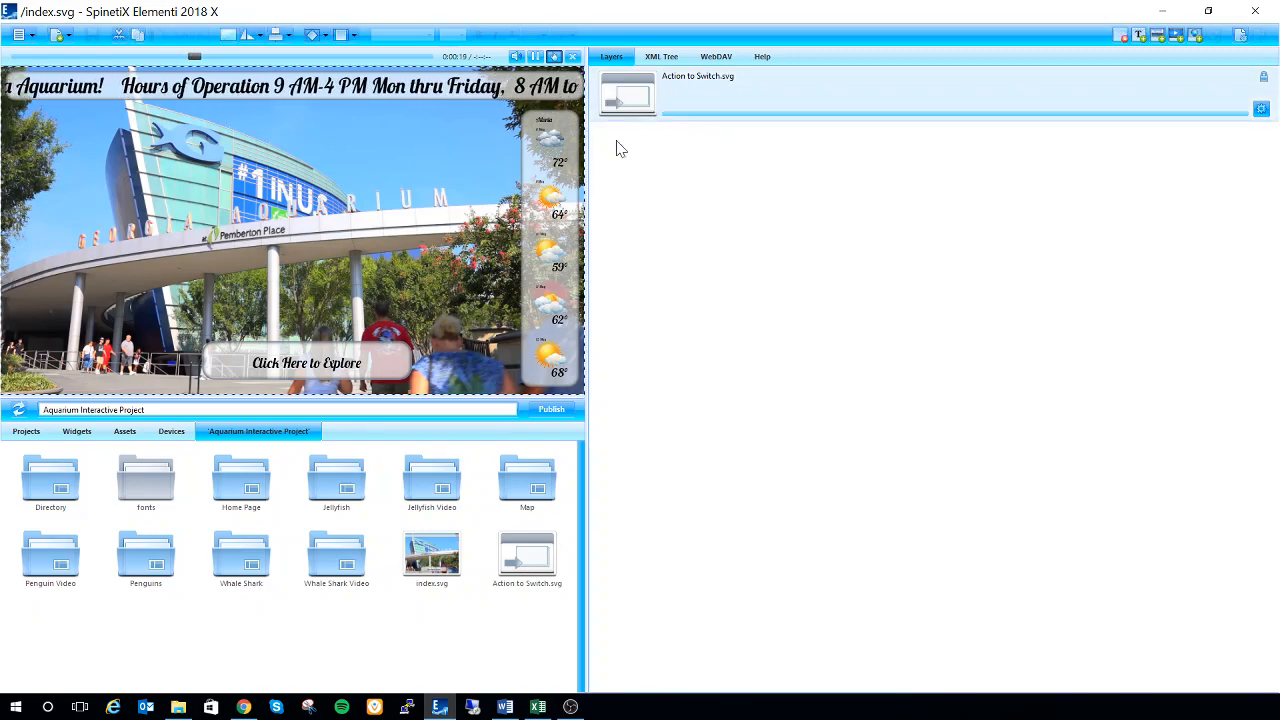
double_click(647, 97)
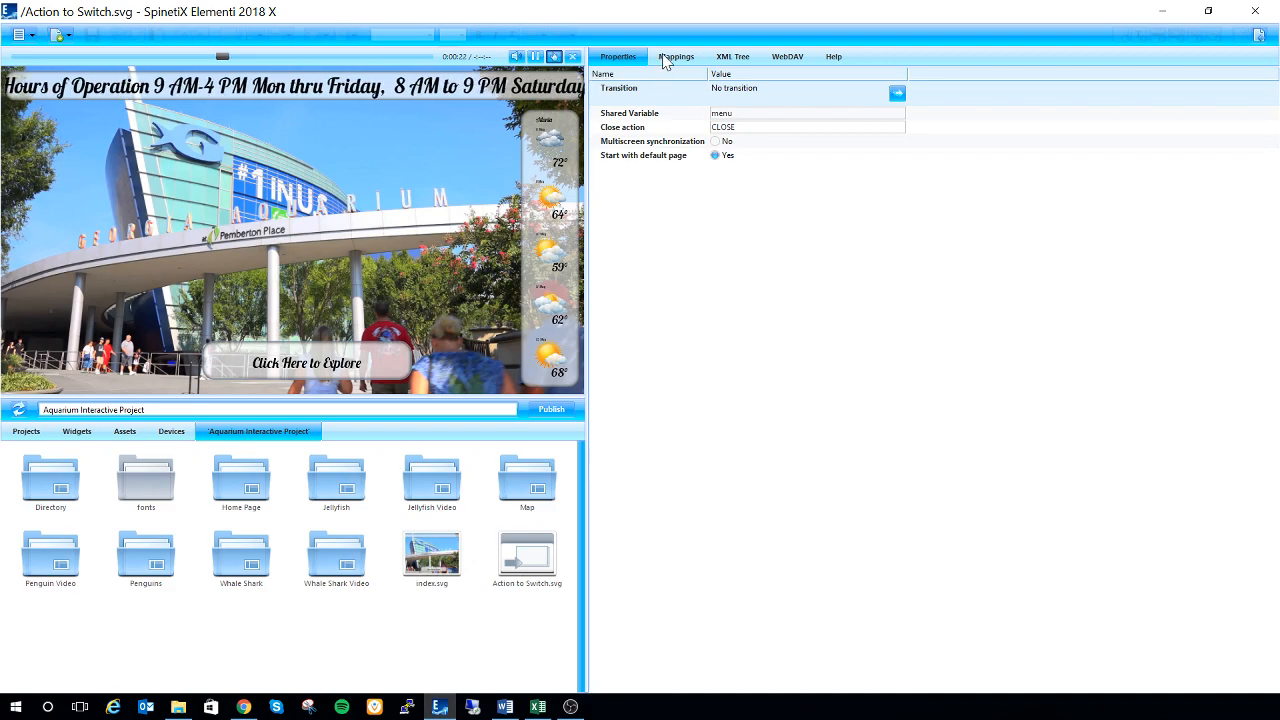
left_click(668, 58)
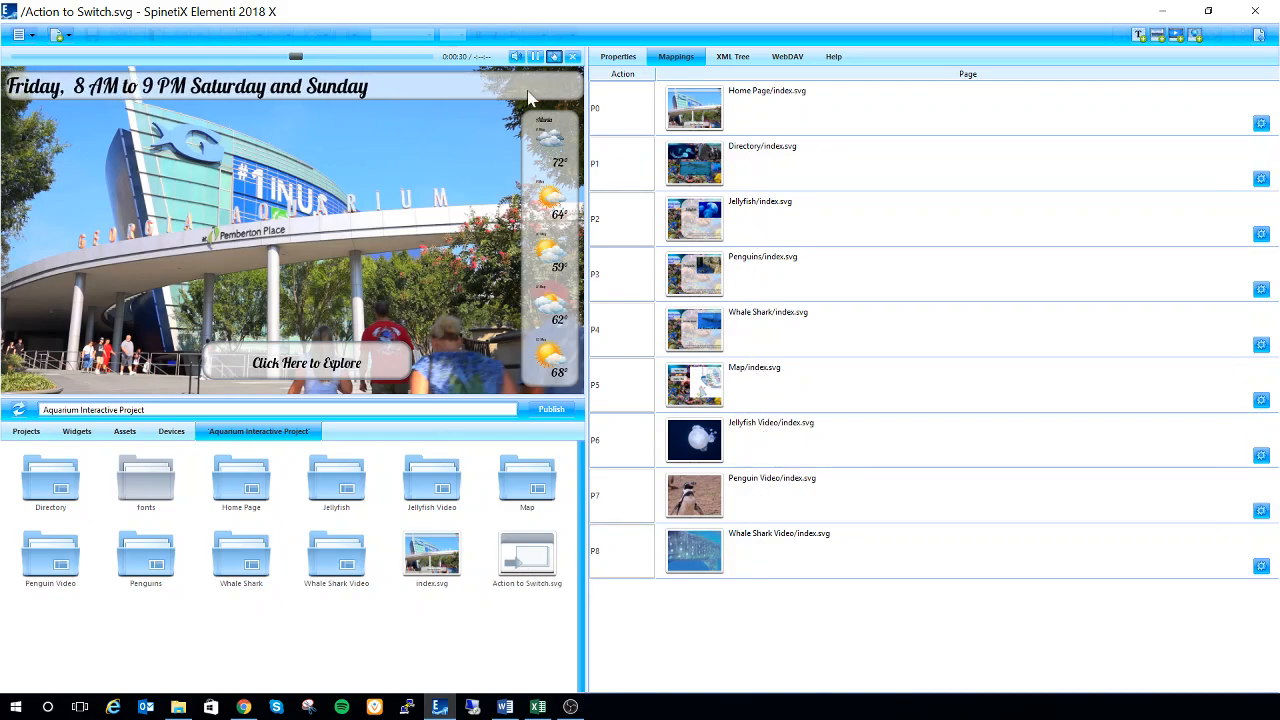
Test the aquarium preview by going from Click Here to Explore to the Jellyfish page and back to the home page
left_click(307, 370)
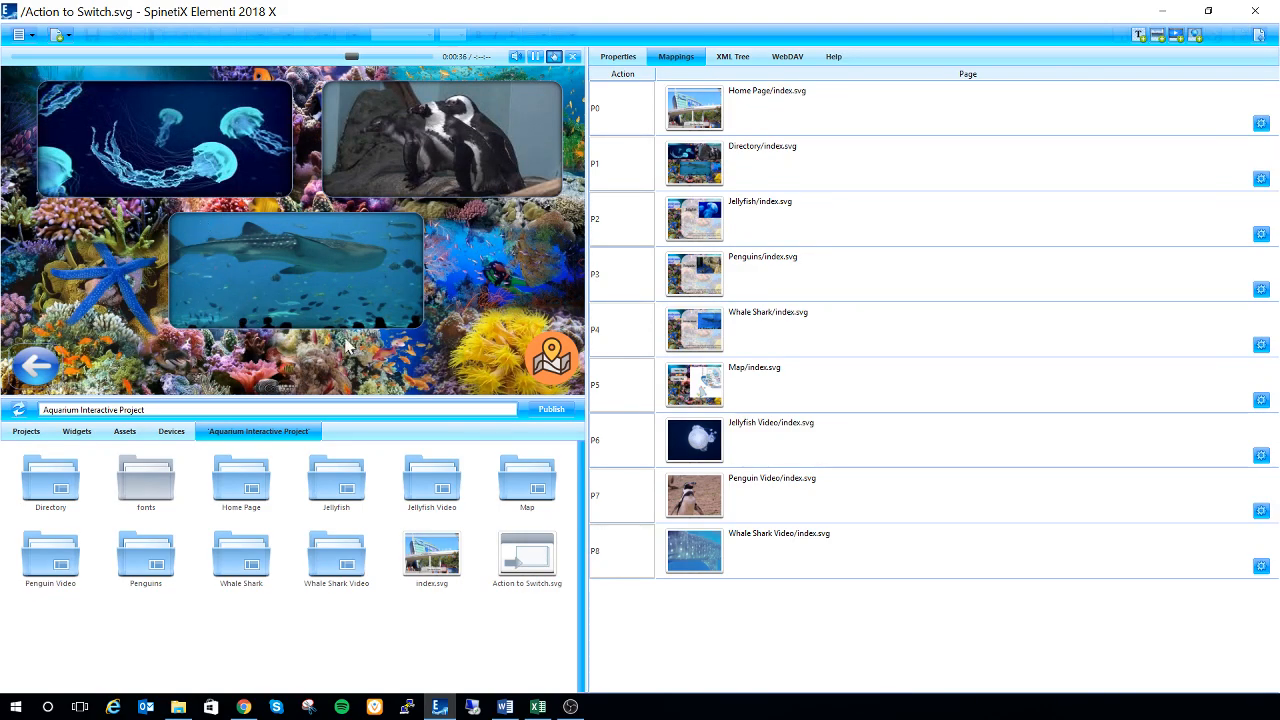
left_click(232, 178)
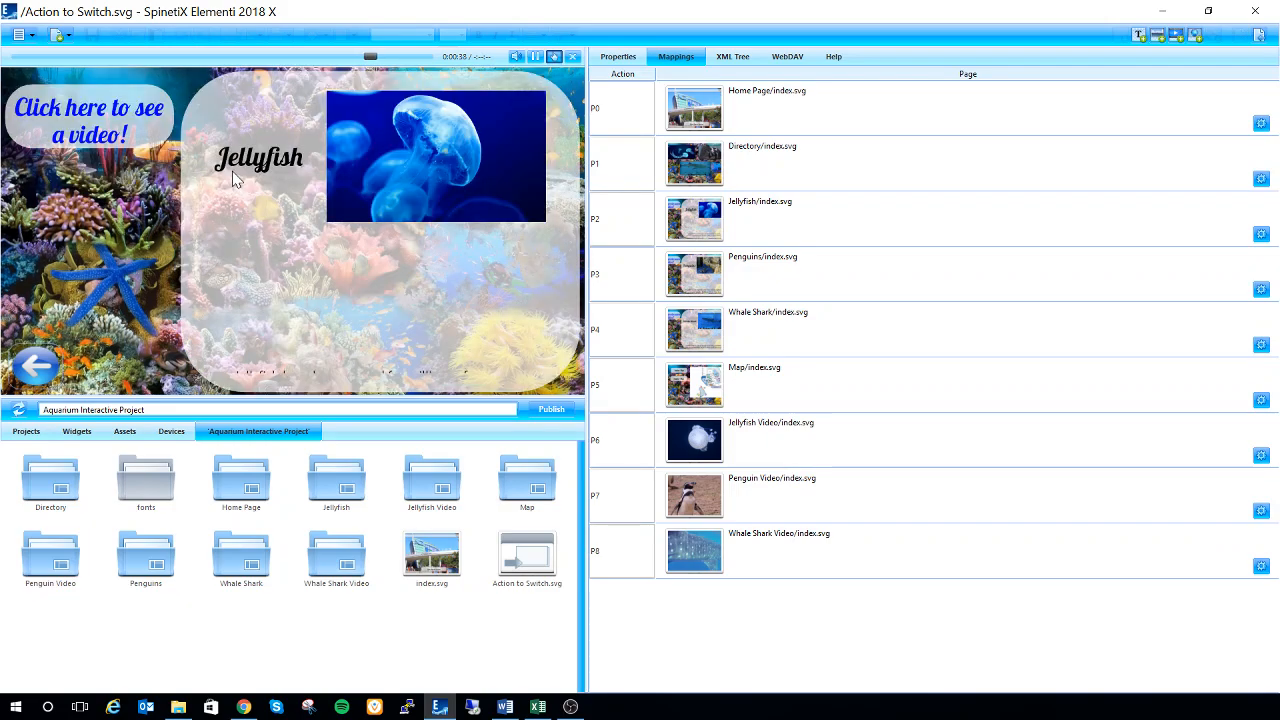
left_click(35, 370)
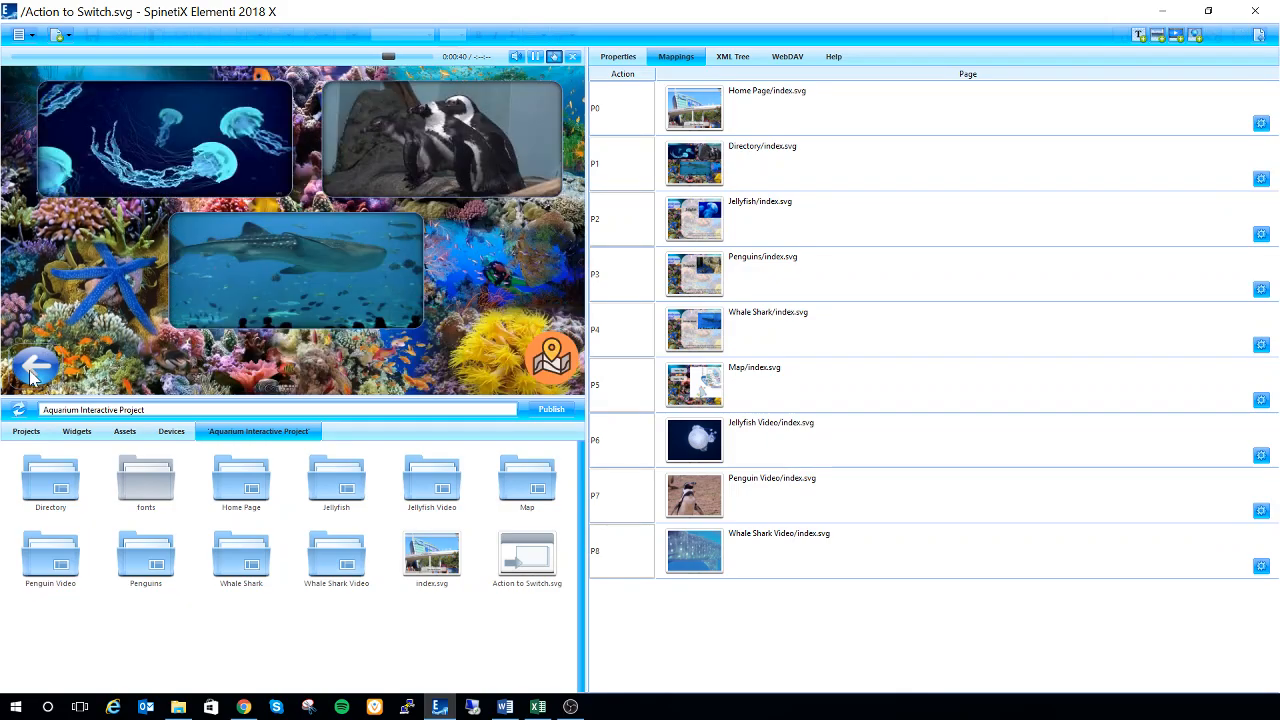
left_click(35, 370)
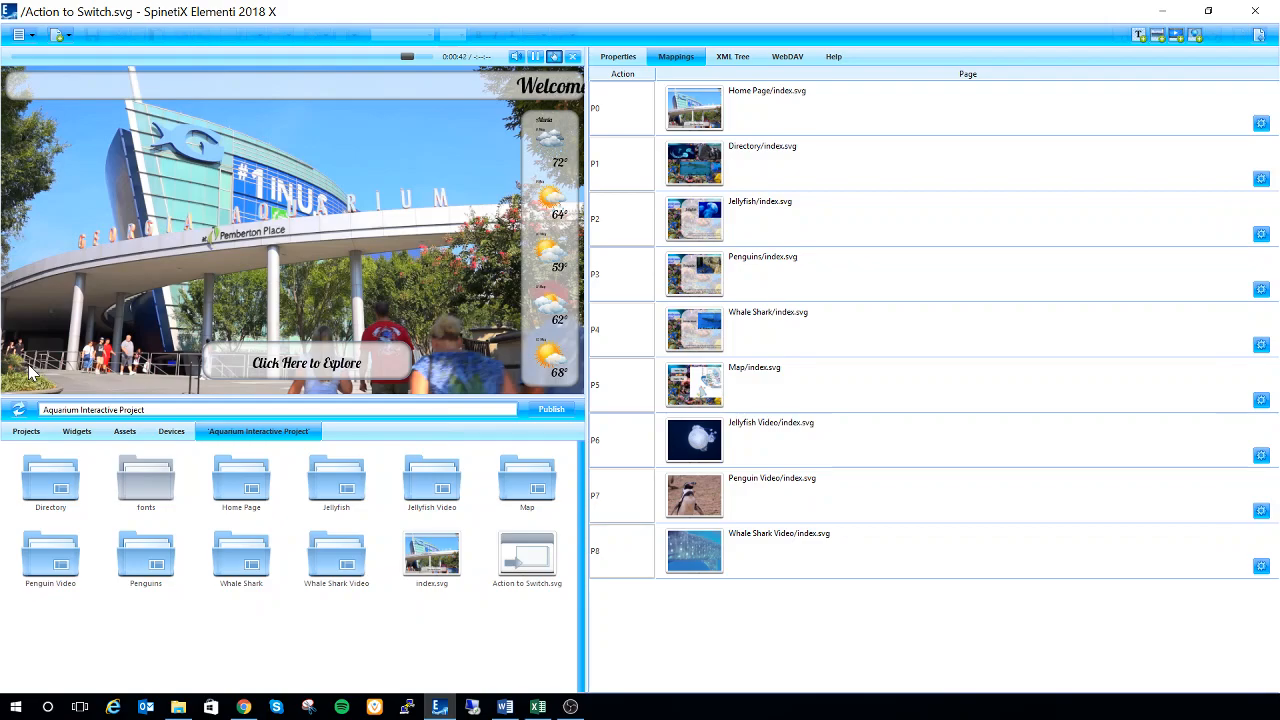
left_click(1262, 36)
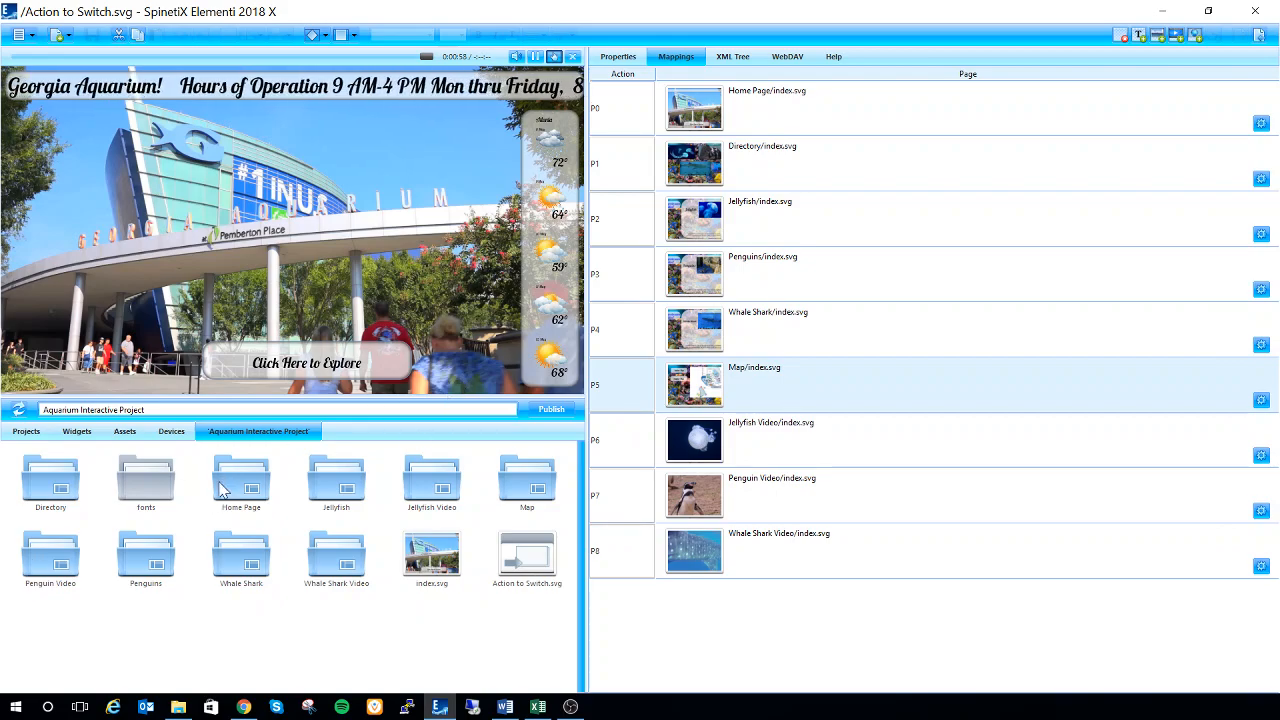
Open index.svg in the Home Page folder, inspect its Click to Action widget's shared variable and button mapping, and return to the page's layers
left_click(247, 493)
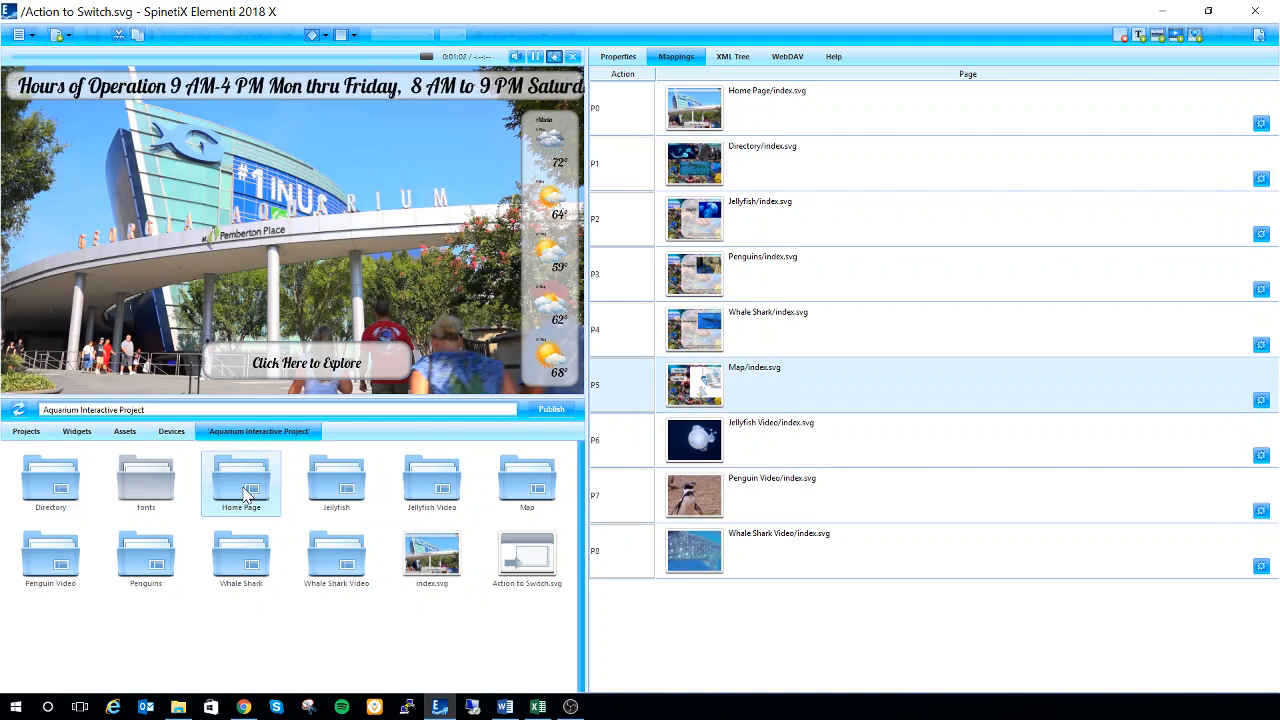
double_click(247, 494)
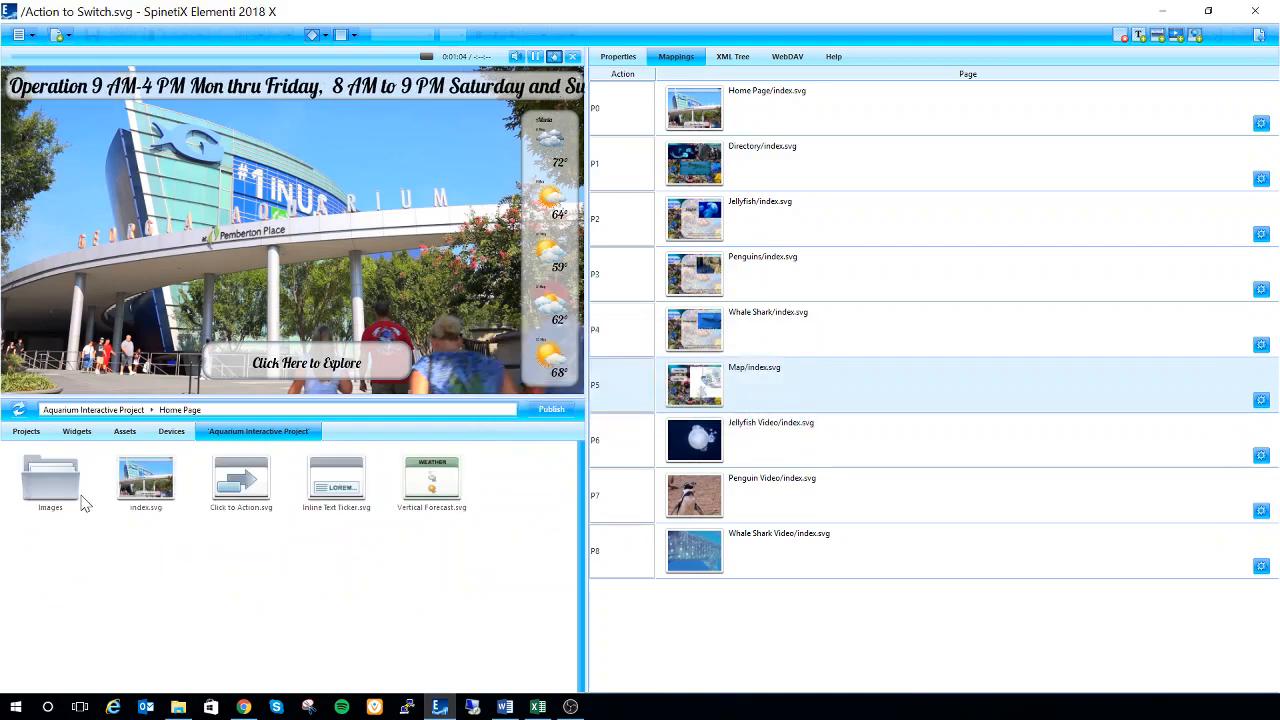
double_click(140, 485)
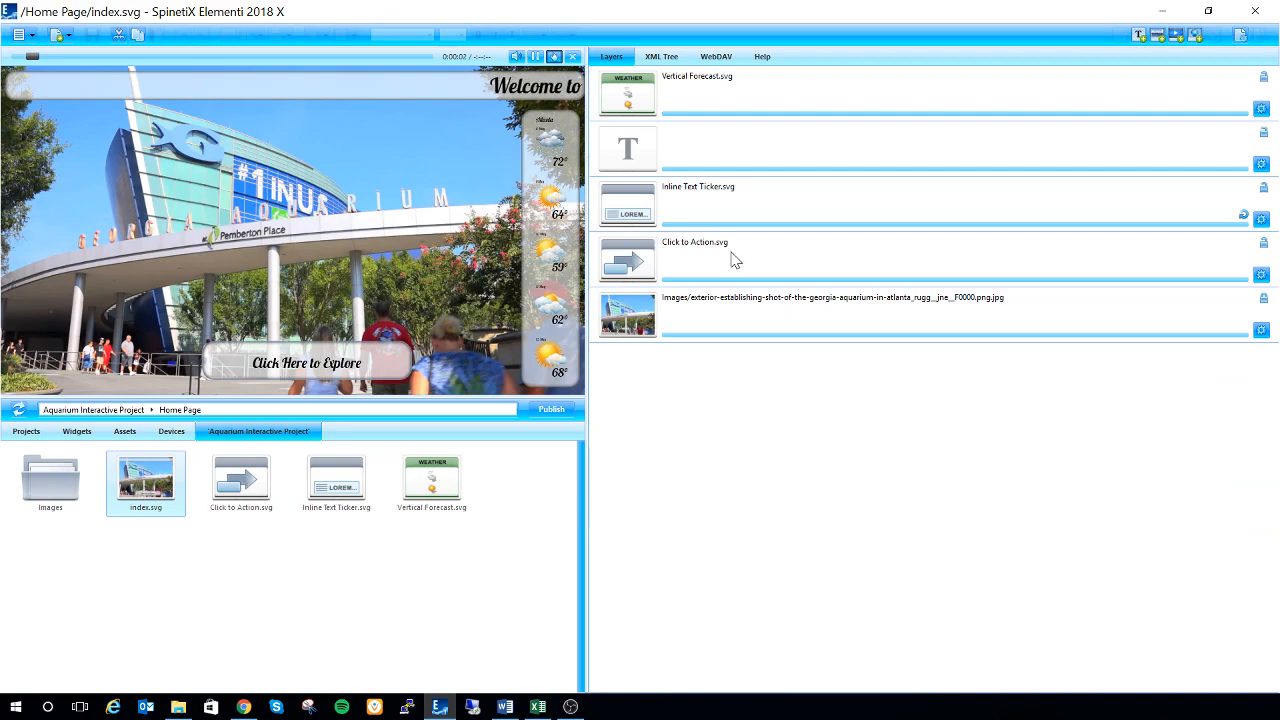
left_click(734, 258)
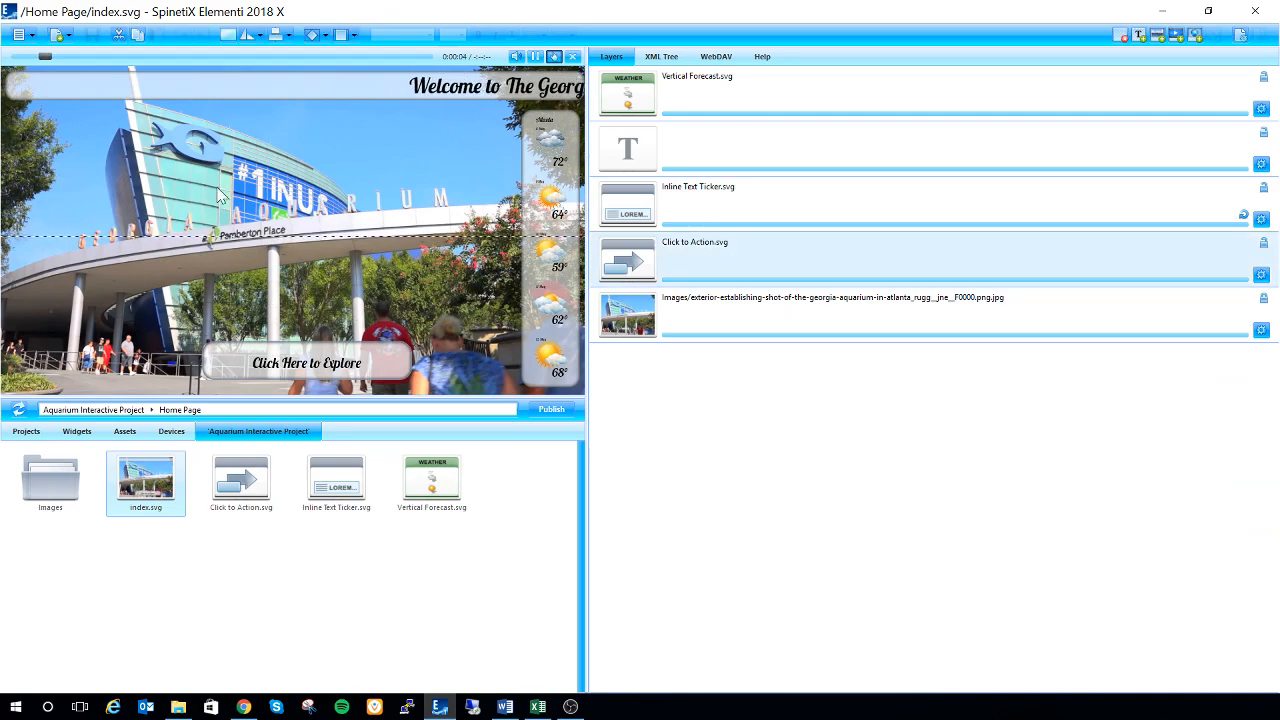
double_click(752, 257)
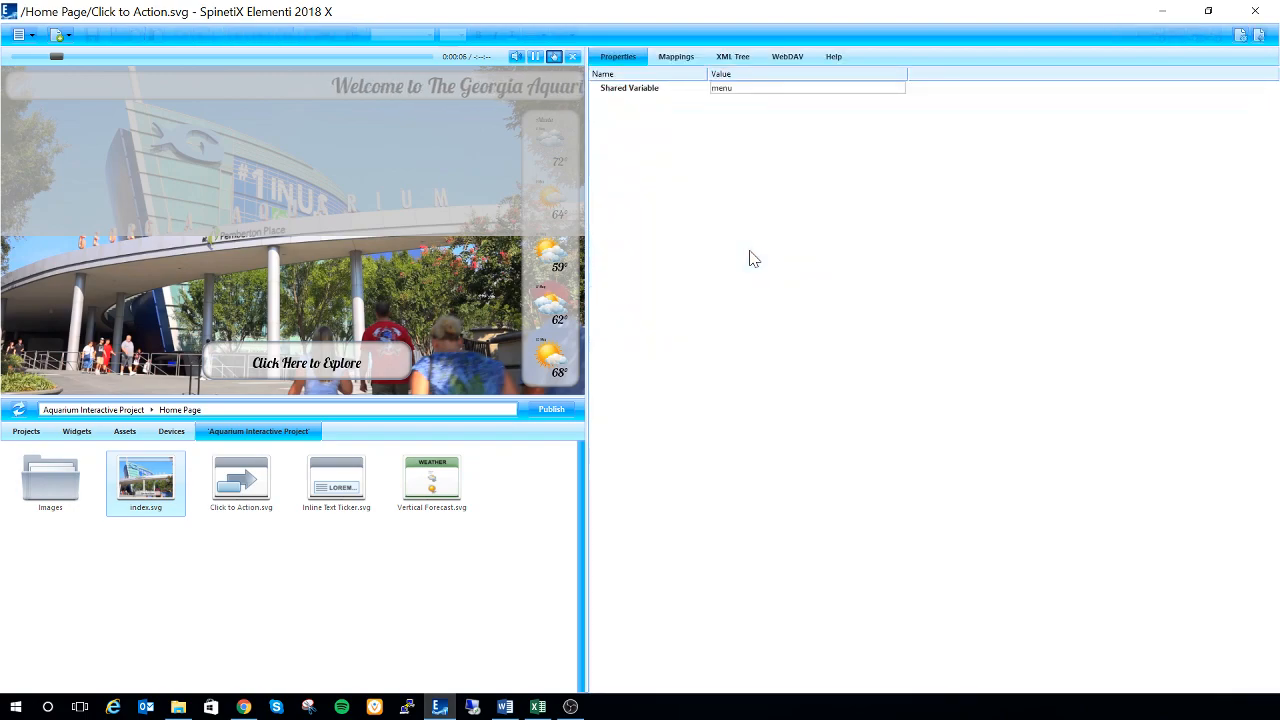
left_click(684, 60)
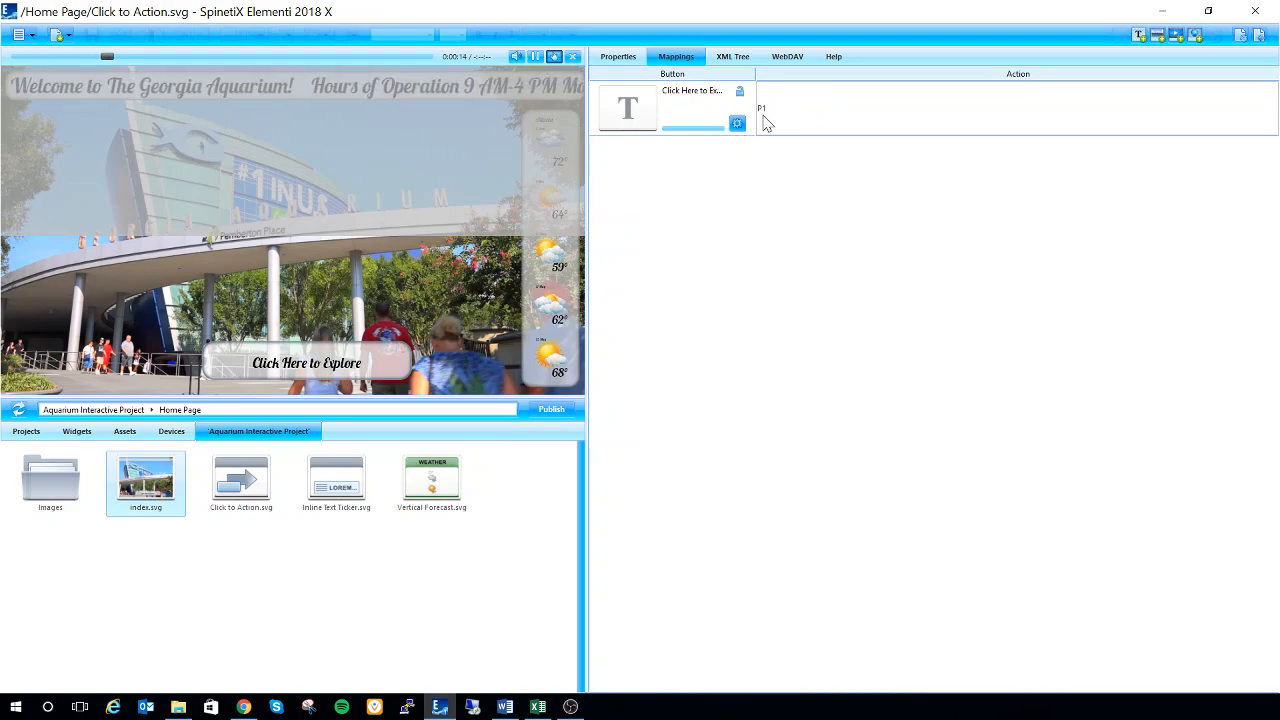
left_click(1260, 36)
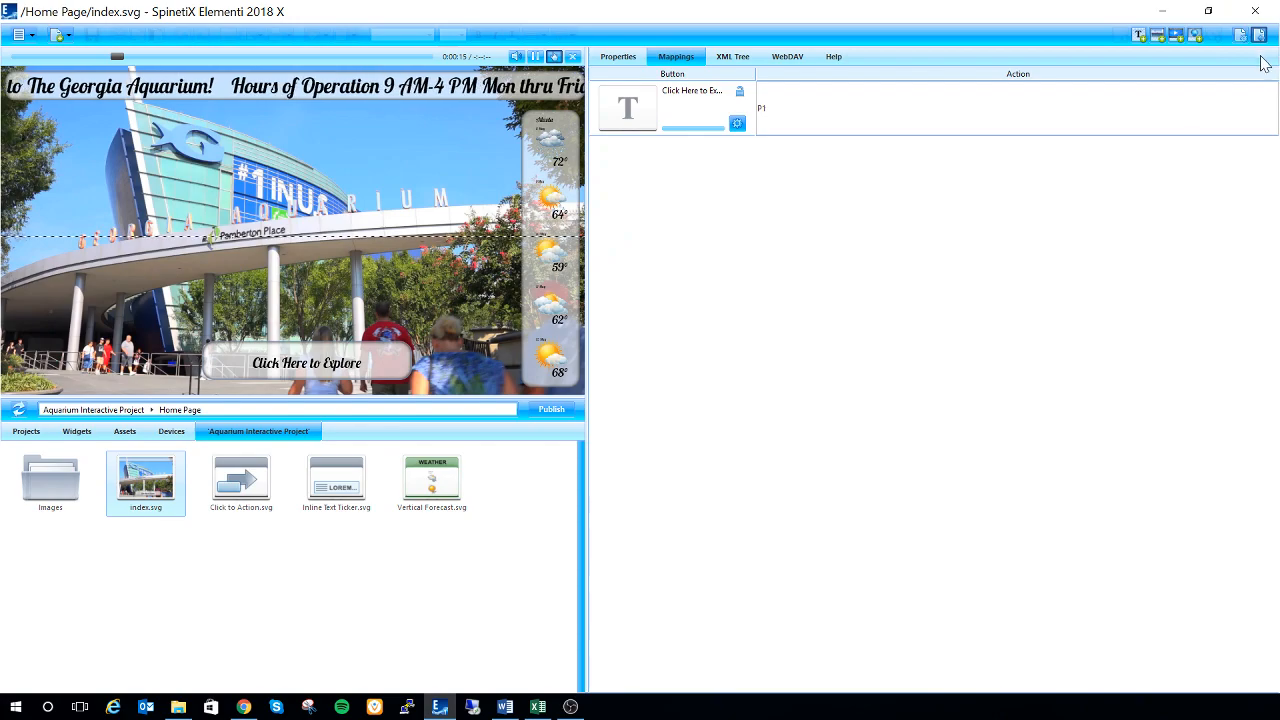
Reopen the Action to Switch mappings from the project's root index.svg and test the Click Here to Explore button against the P1 mapping
left_click(73, 411)
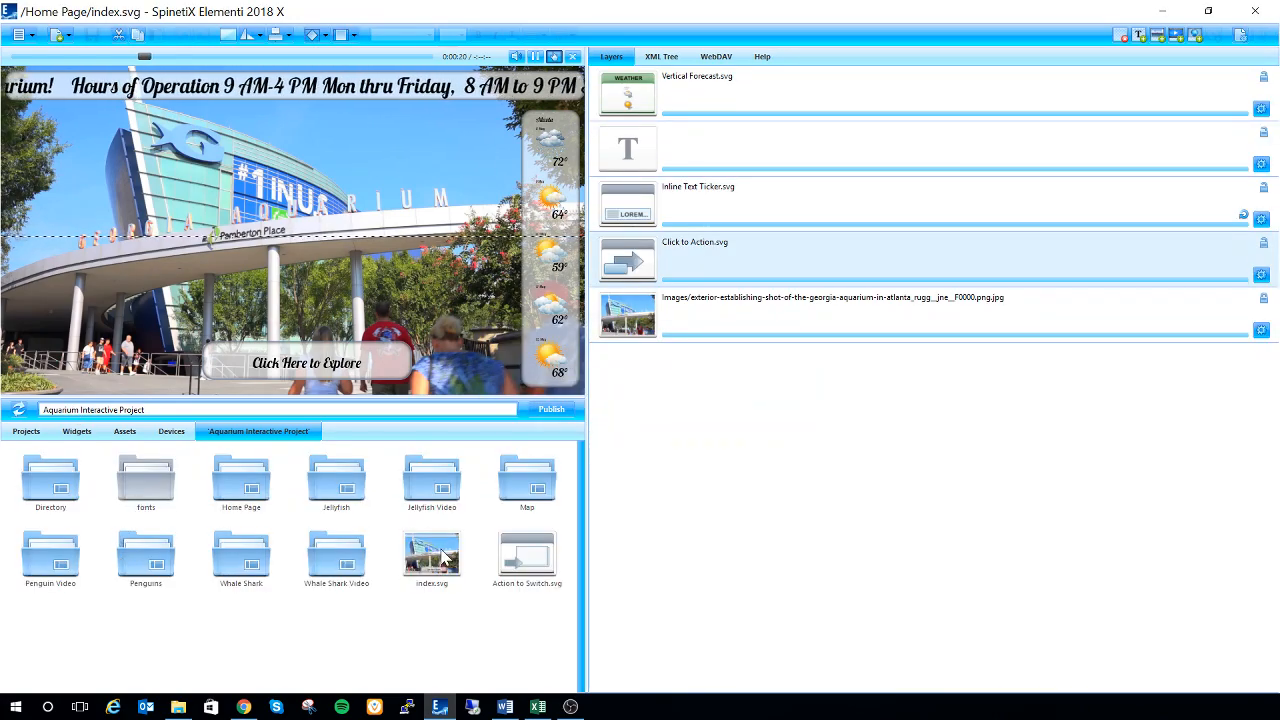
double_click(435, 556)
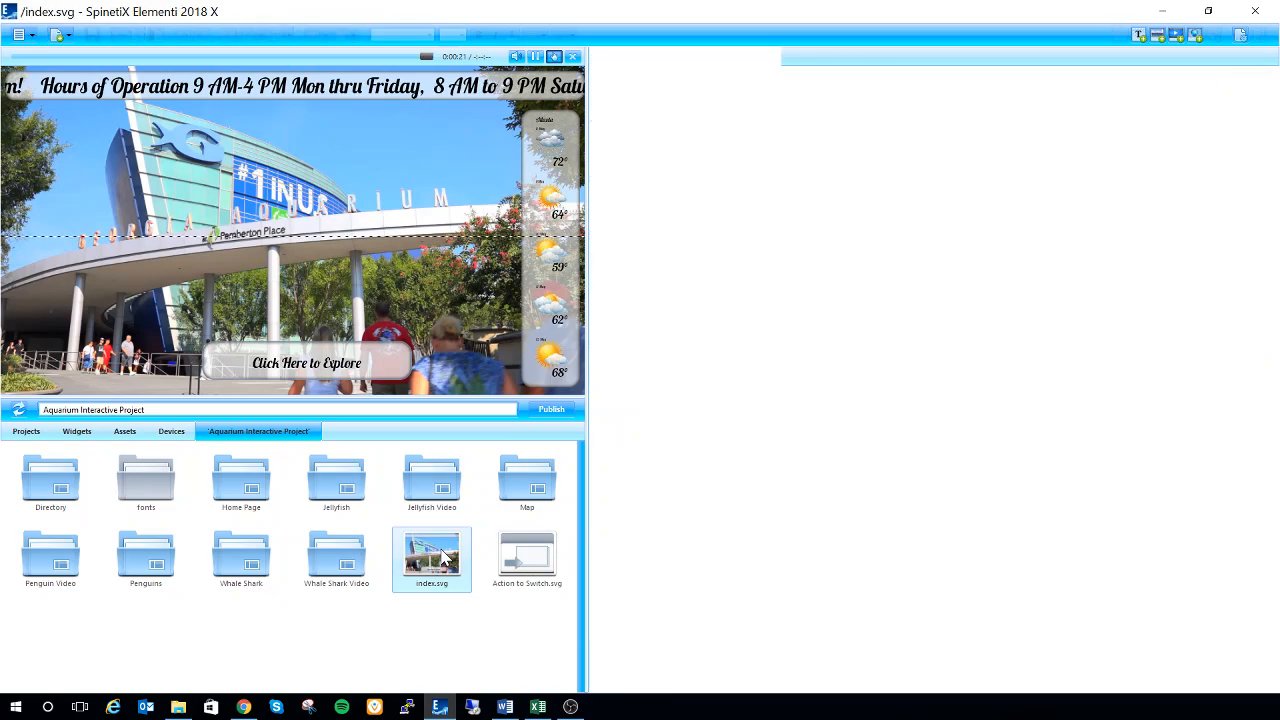
double_click(698, 108)
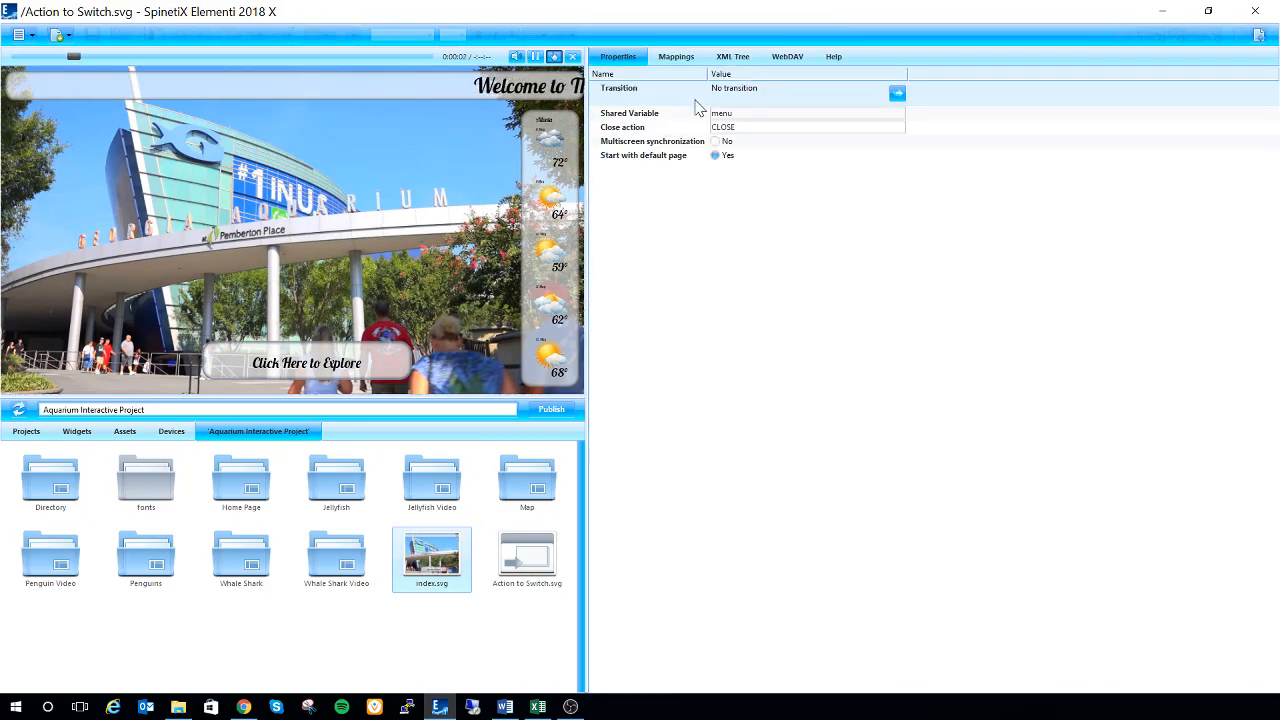
left_click(677, 57)
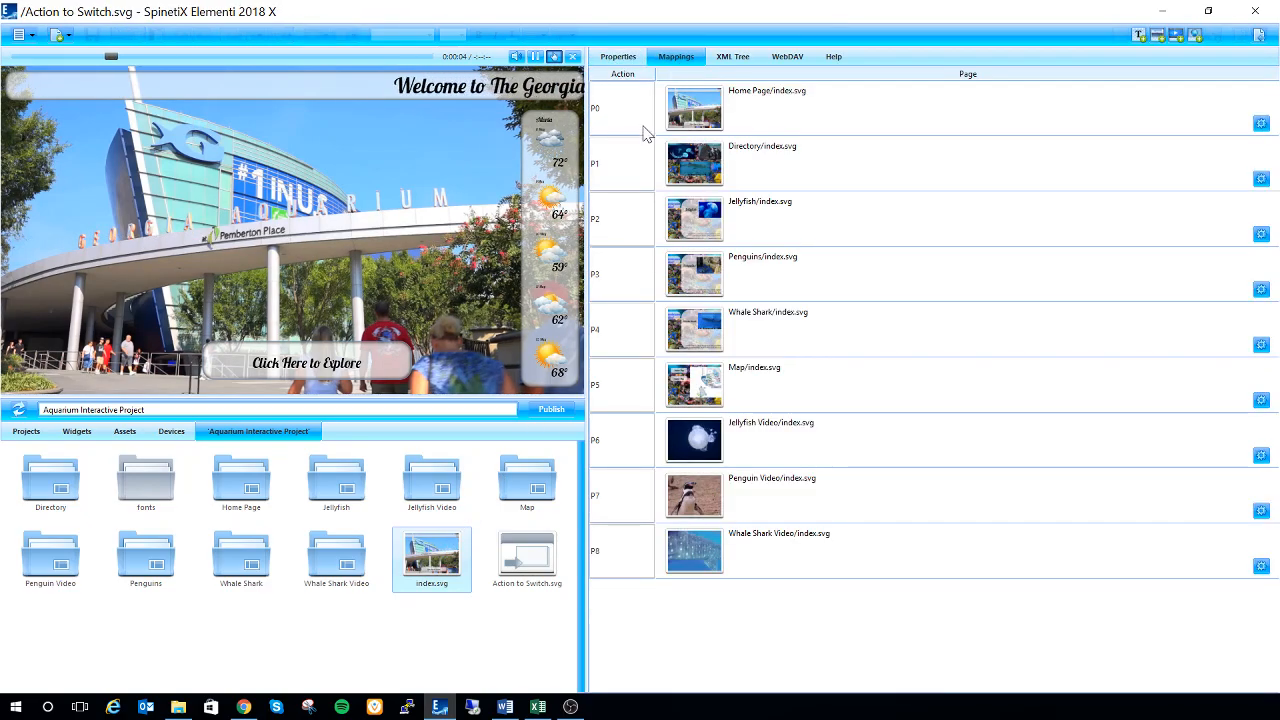
left_click(617, 171)
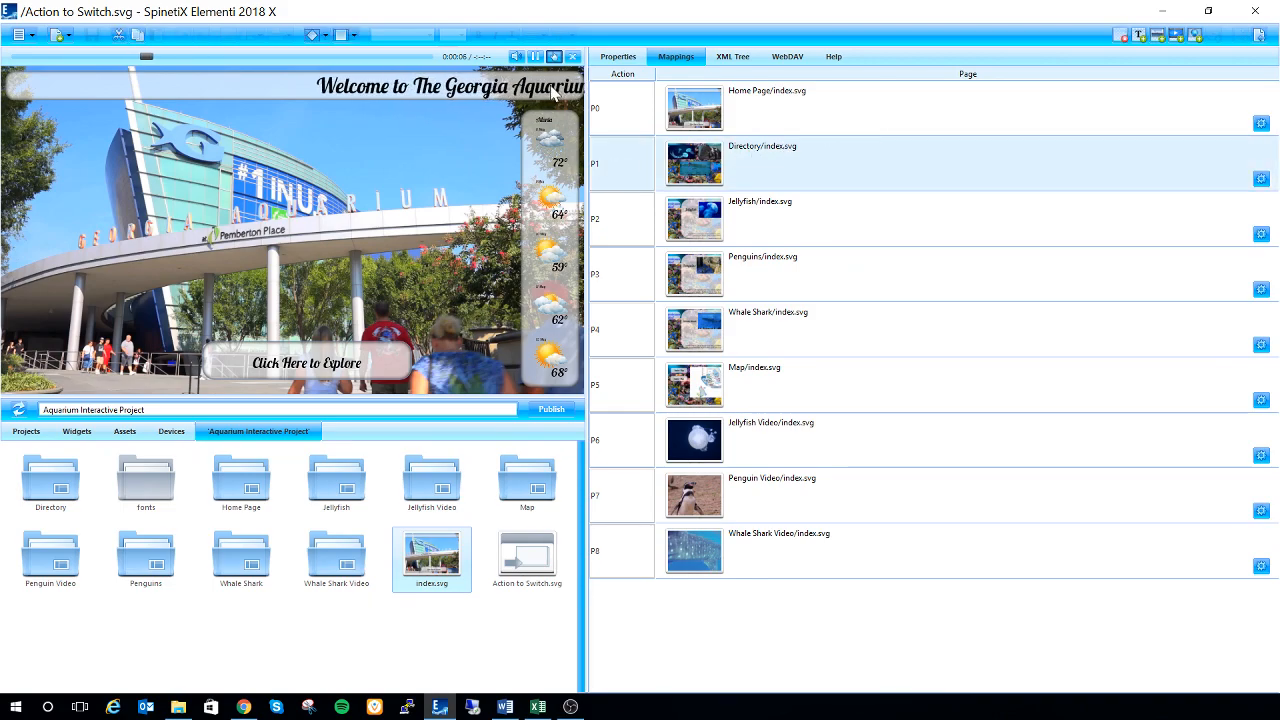
left_click(301, 364)
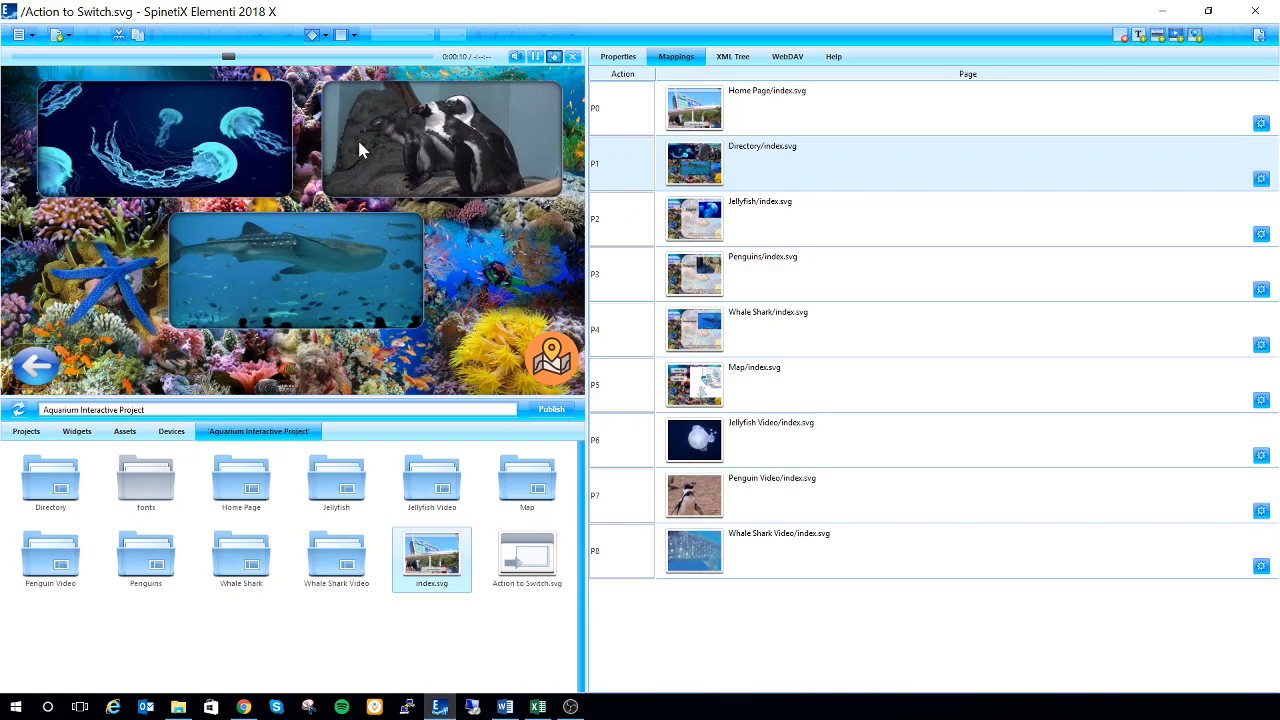